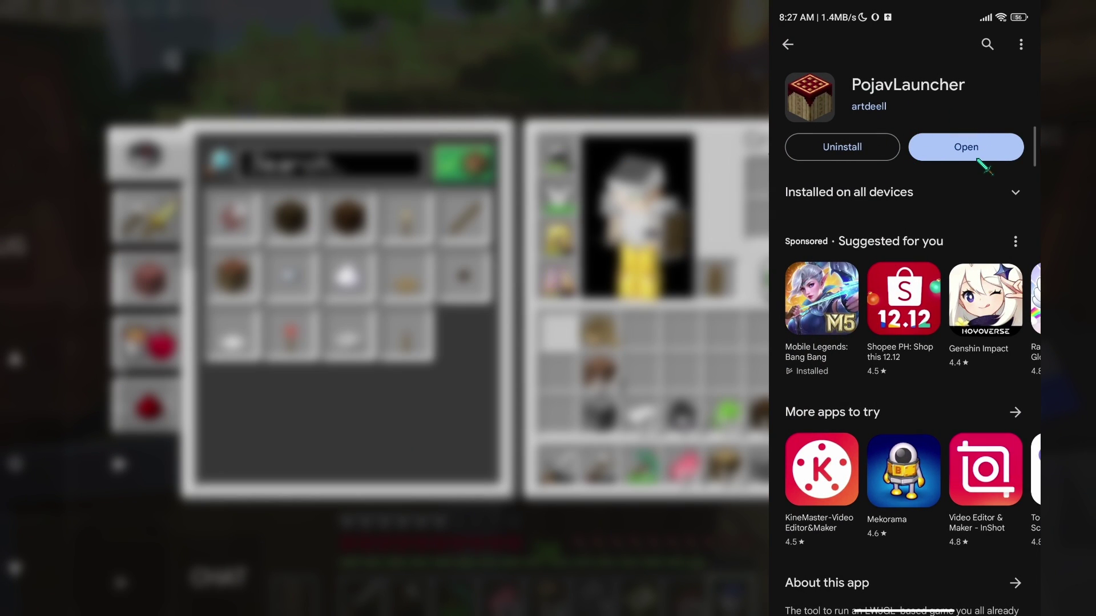
Open the newly installed PojavLauncher from its Play Store page
left_click(977, 159)
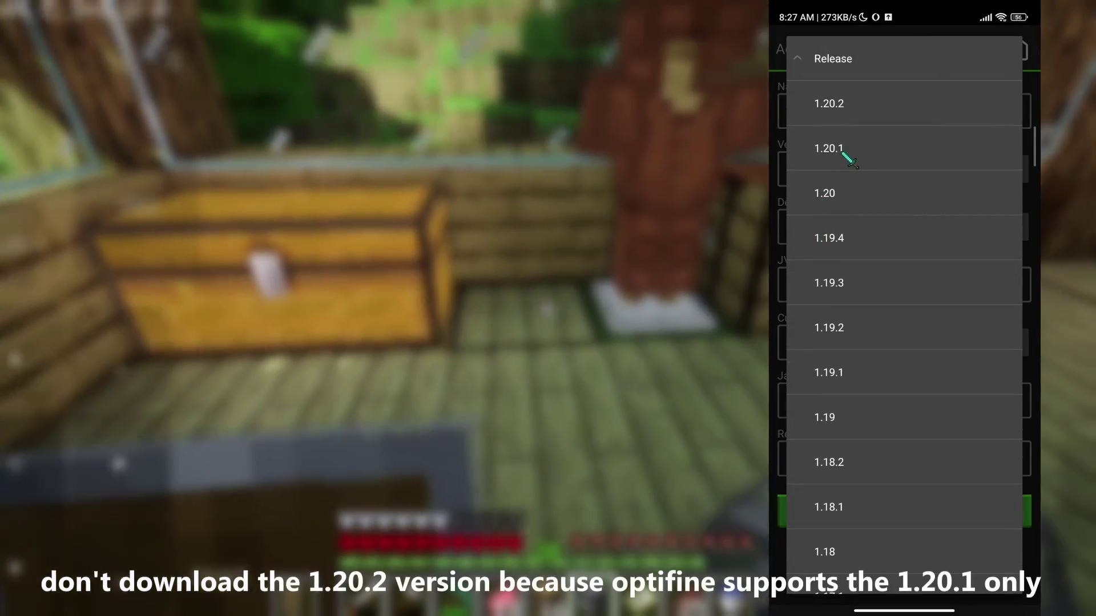
Pick Minecraft version 1.20.1 and expand the tasks bar to follow its download
left_click(849, 161)
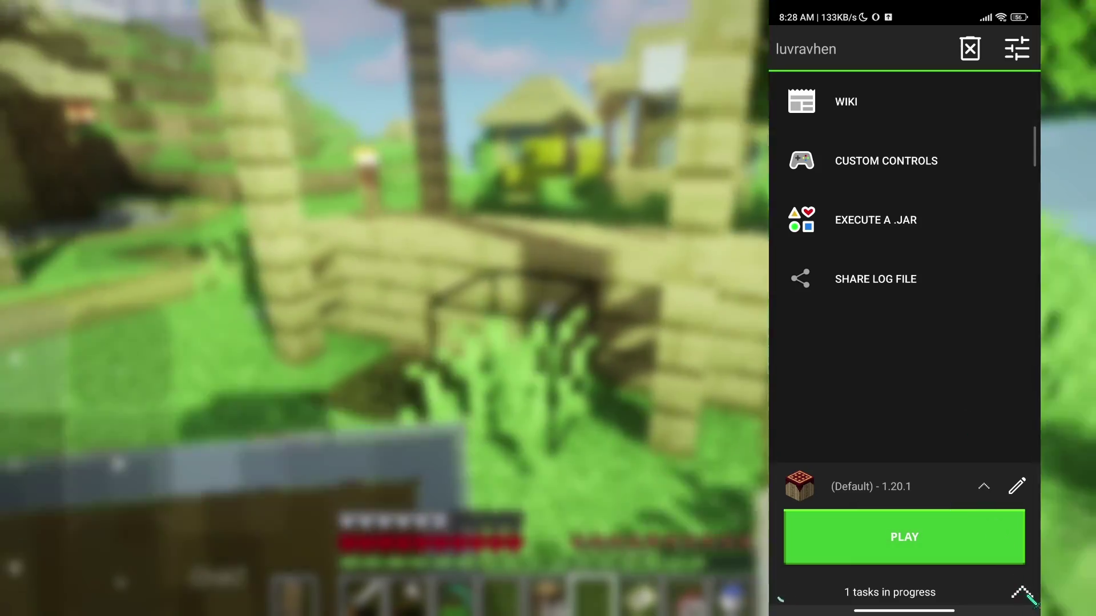
left_click(1022, 593)
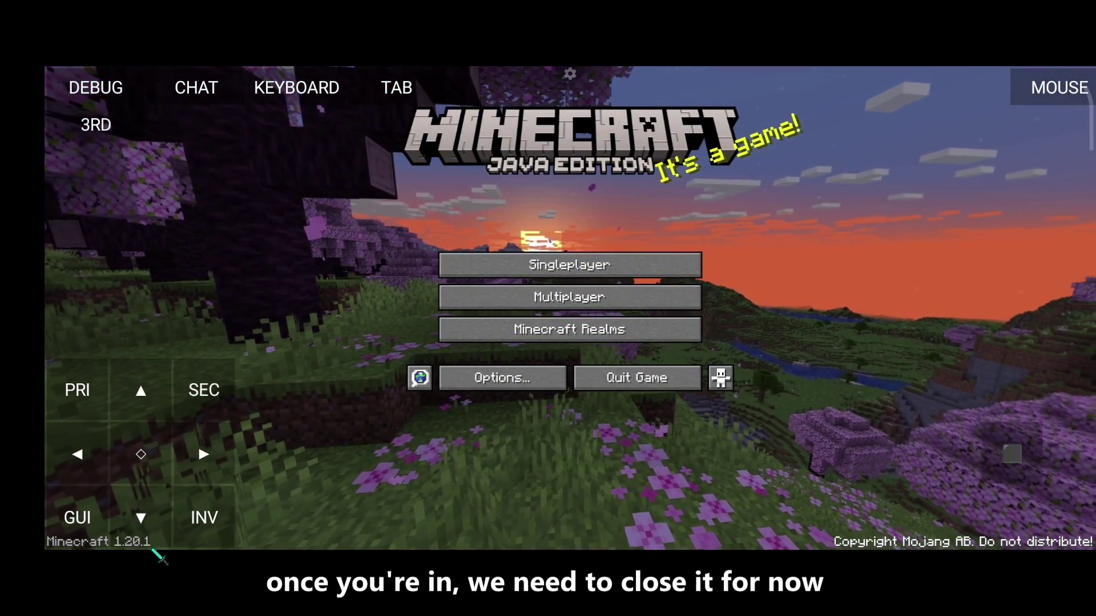
Force-close the running Minecraft 1.20.1 from the launcher's side menu and confirm
left_click(569, 74)
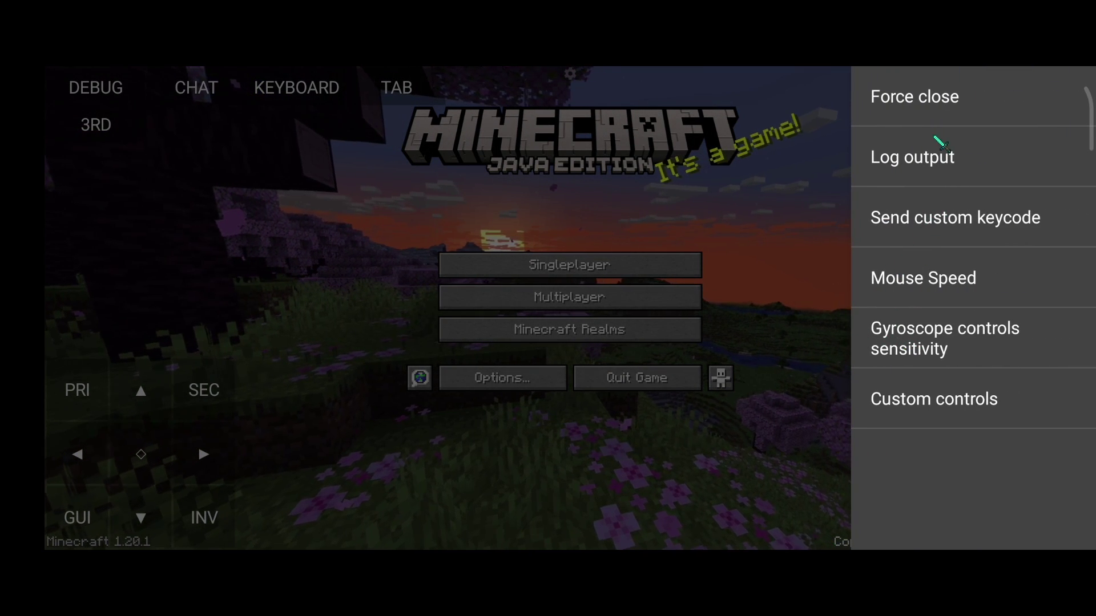
left_click(850, 167)
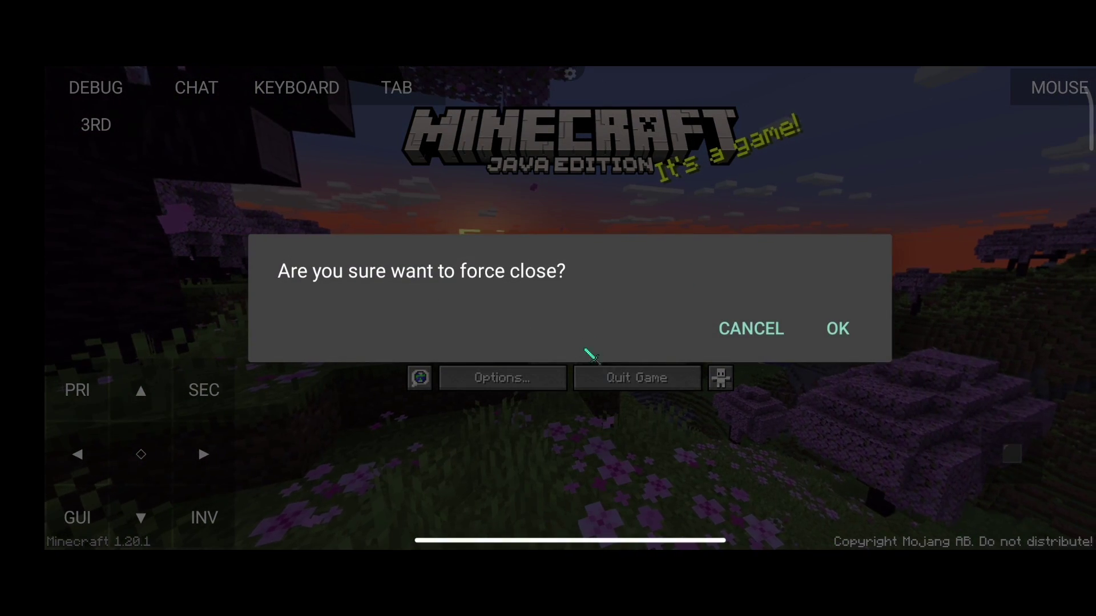
left_click(837, 338)
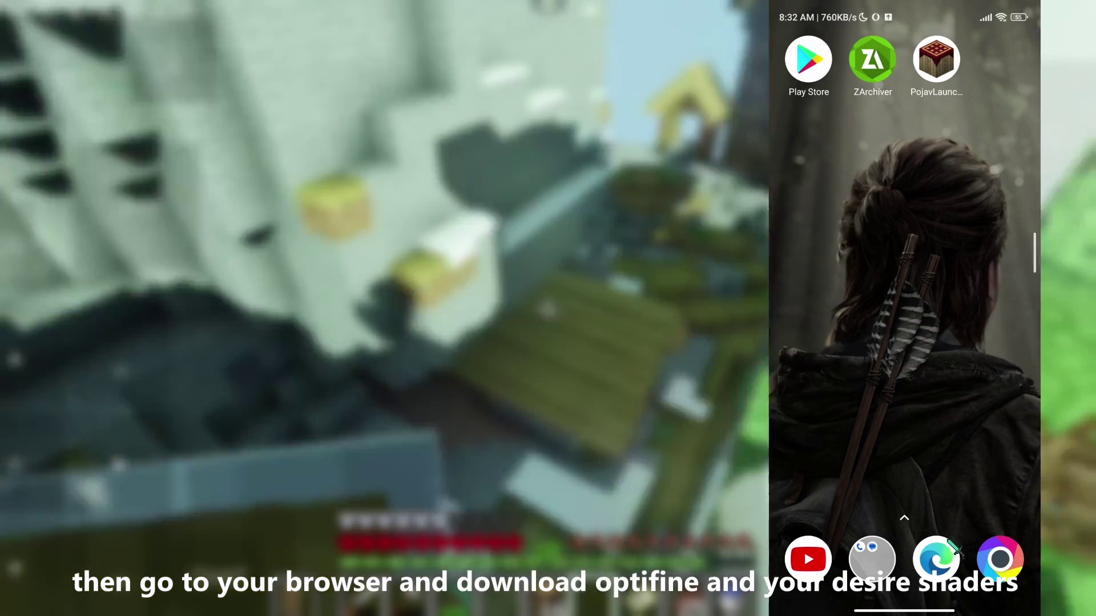
Launch Microsoft Edge and start an 'optif' search in the address bar
left_click(936, 558)
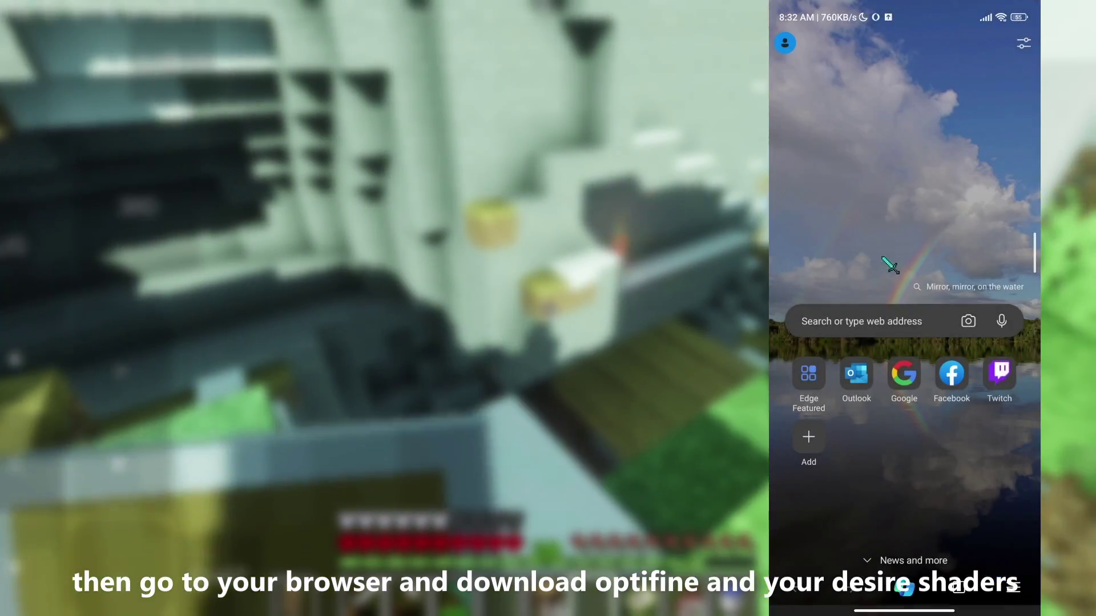
scroll(887, 307, "down", 3)
left_click(896, 43)
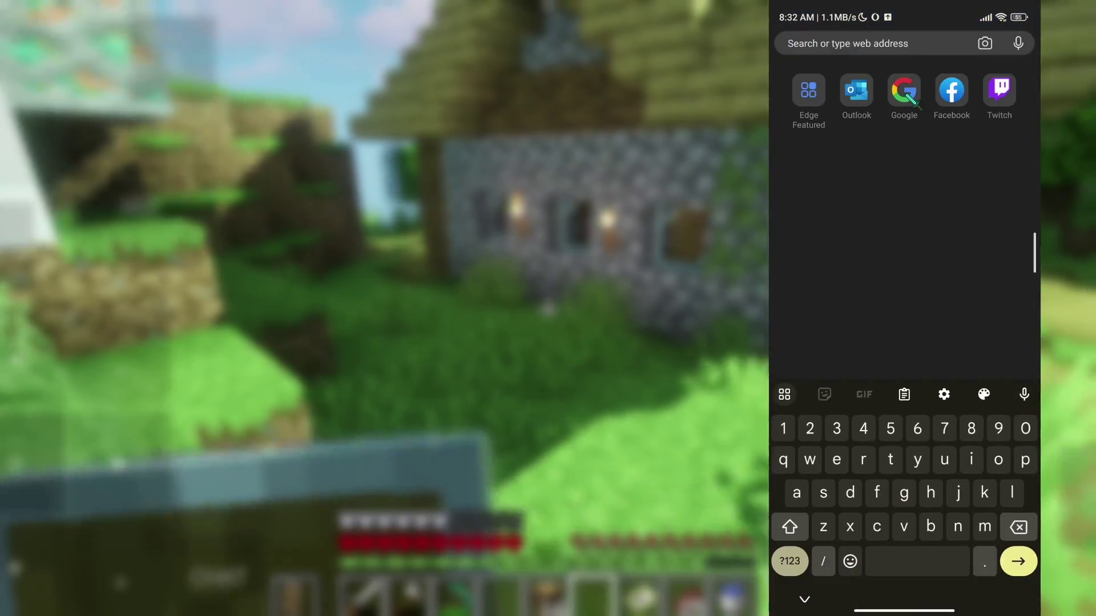
type("optif")
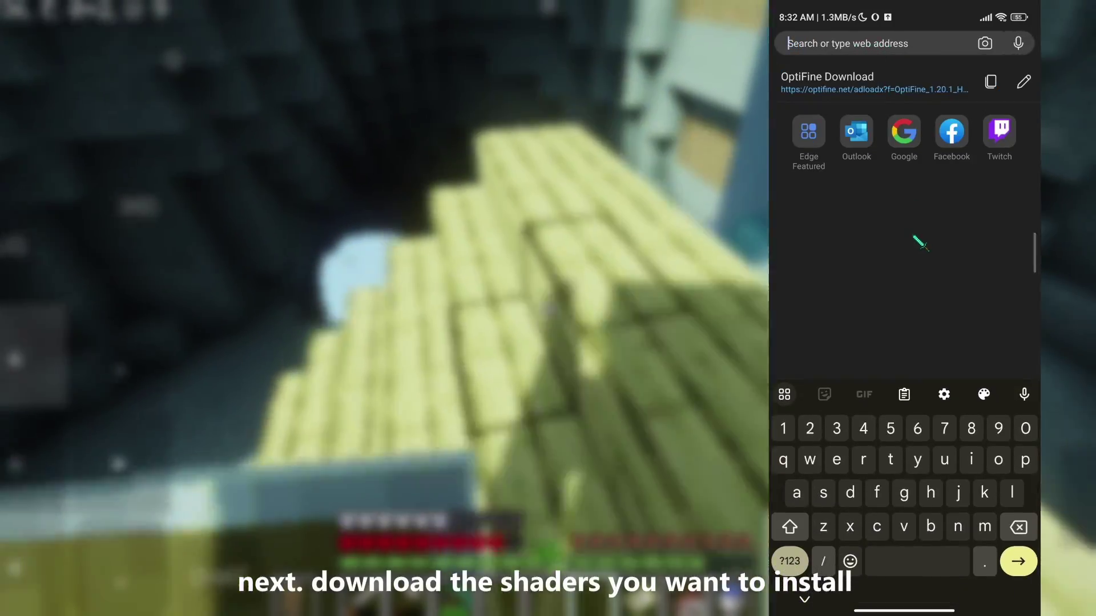
Search 'sildurs vibrant shaders' and switch the CurseForge result page to desktop site layout
type("sil")
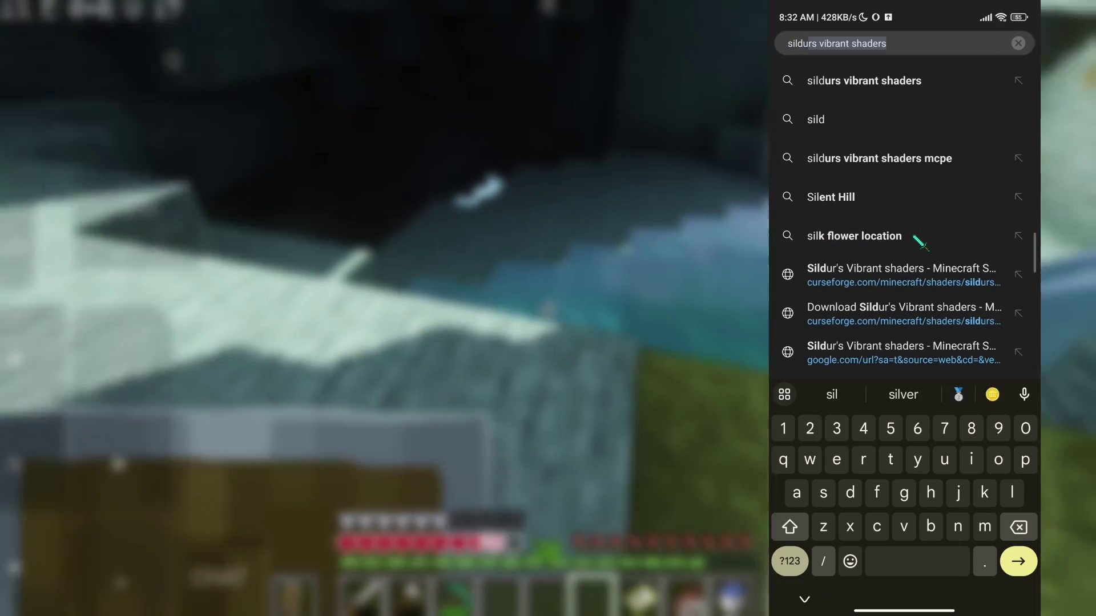
key("Return")
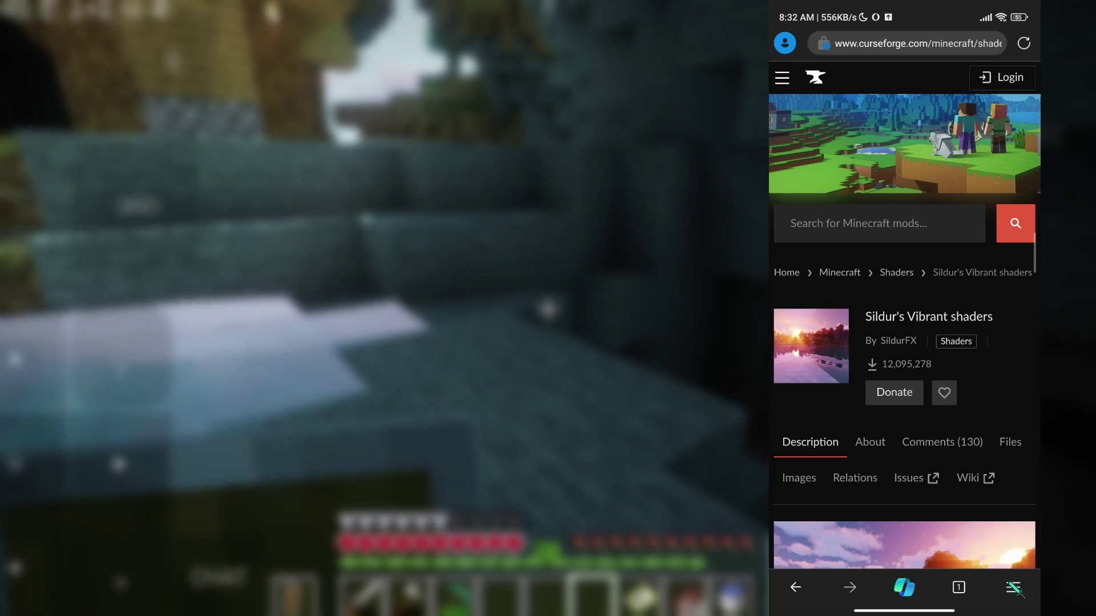
left_click(1012, 588)
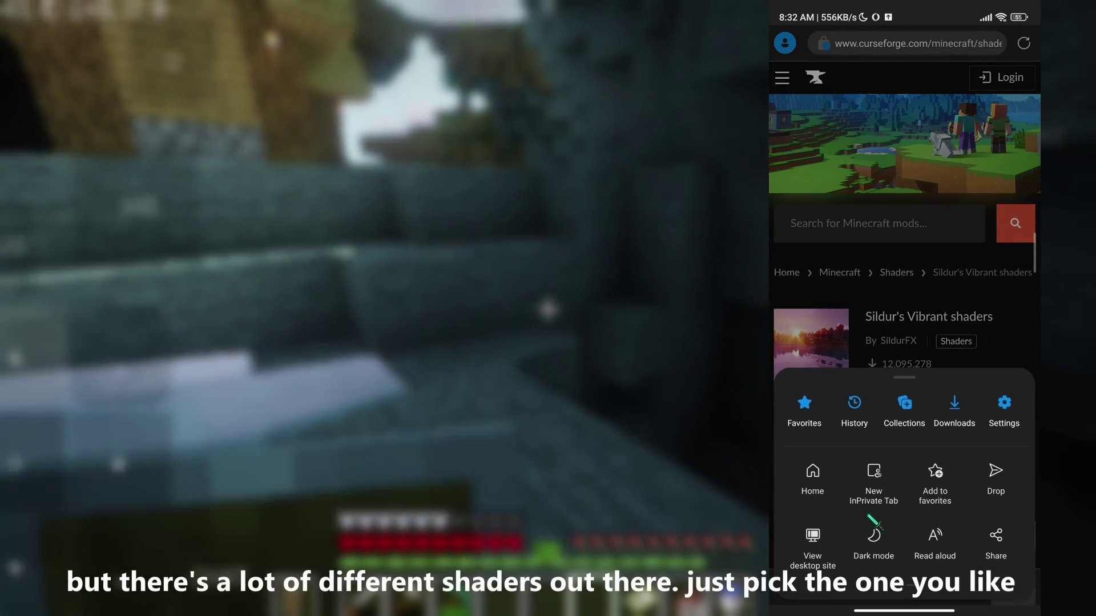
left_click(816, 545)
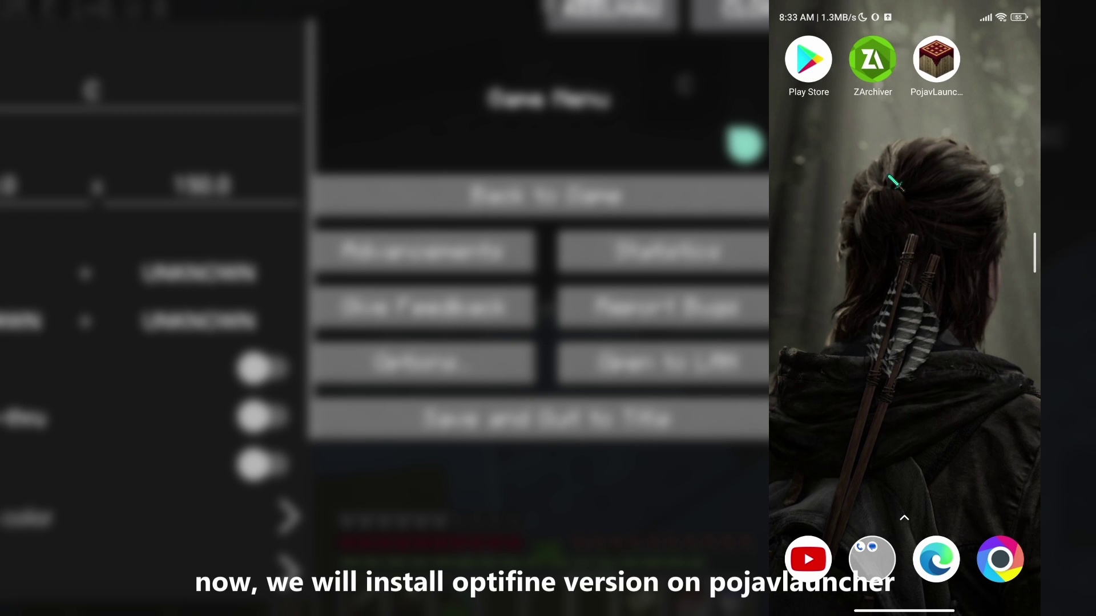
Launch PojavLauncher to run the downloaded OptiFine 1.20.1 installer jar
left_click(938, 63)
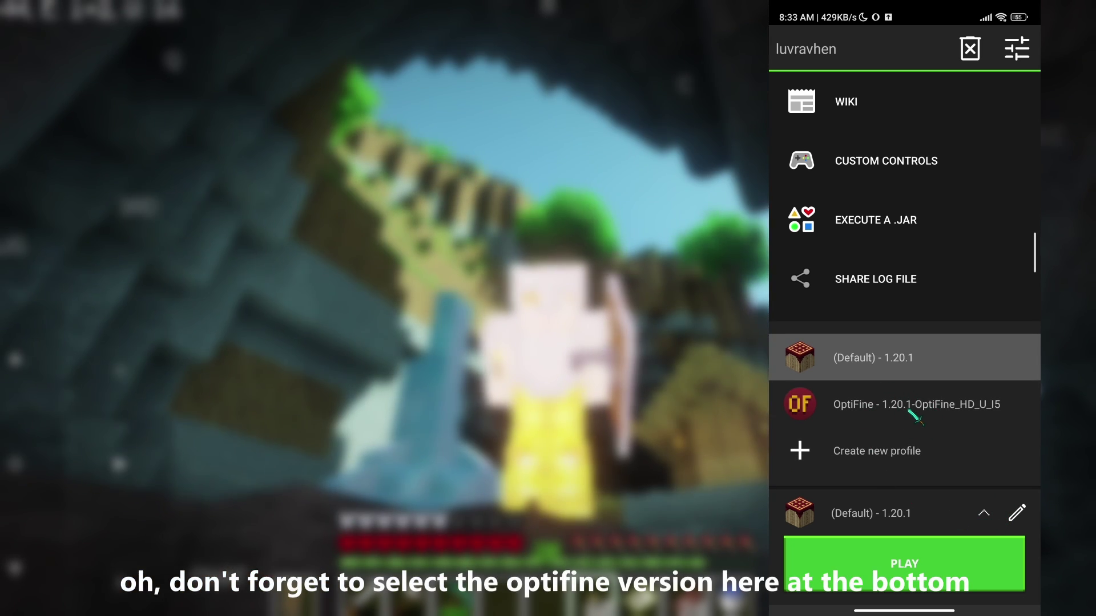
Select the OptiFine 1.20.1 profile and save it with the Zink (Vulkan) renderer
left_click(913, 418)
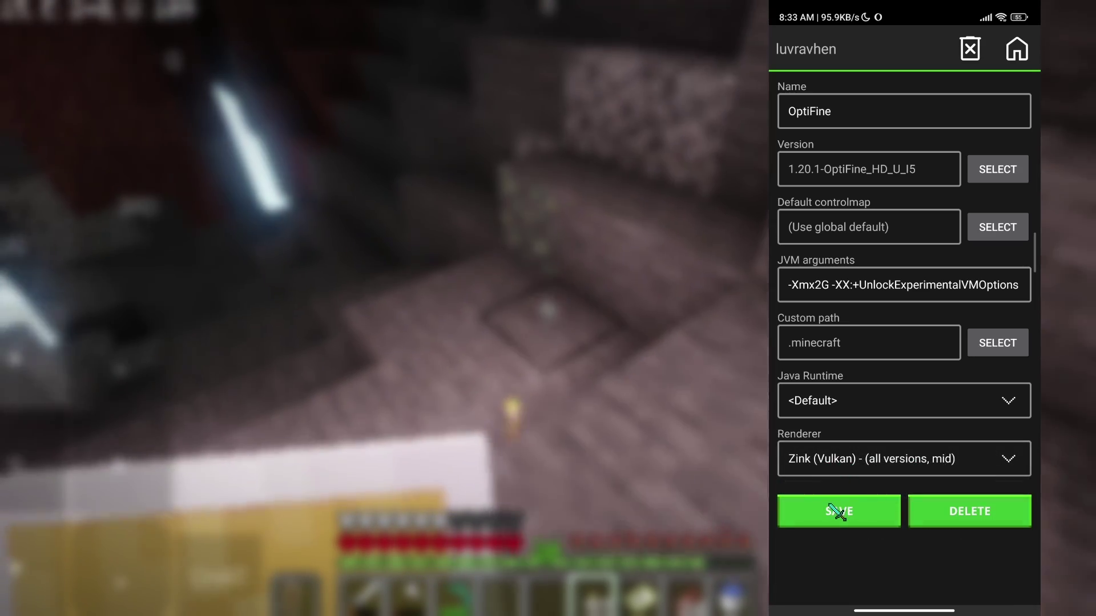
left_click(837, 512)
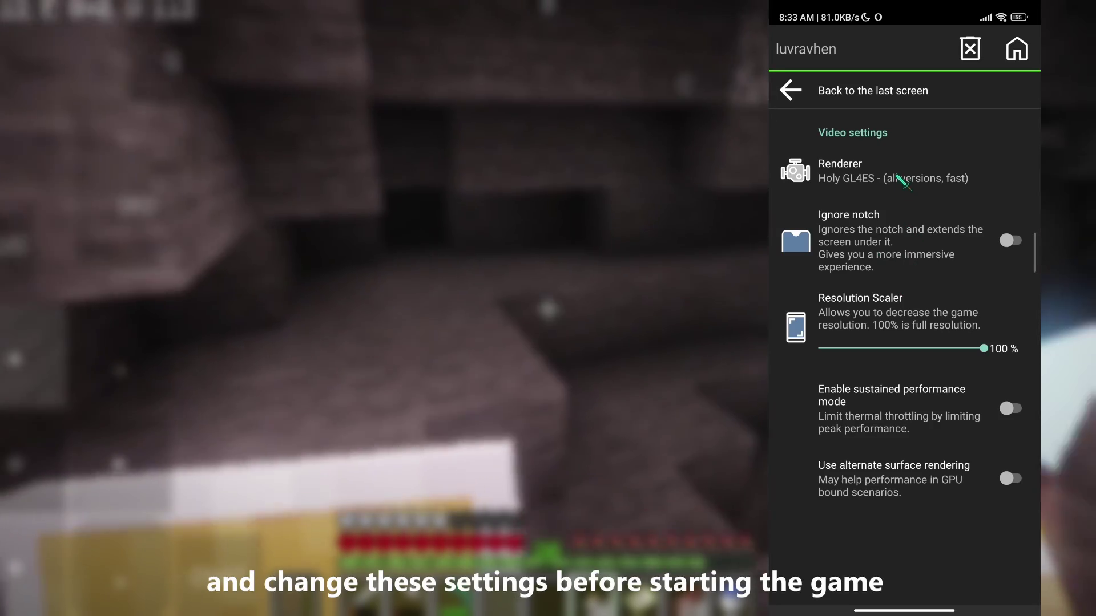
Review renderer choices, enable Disable gestures with 135% control scaling, and return to the launcher
left_click(902, 181)
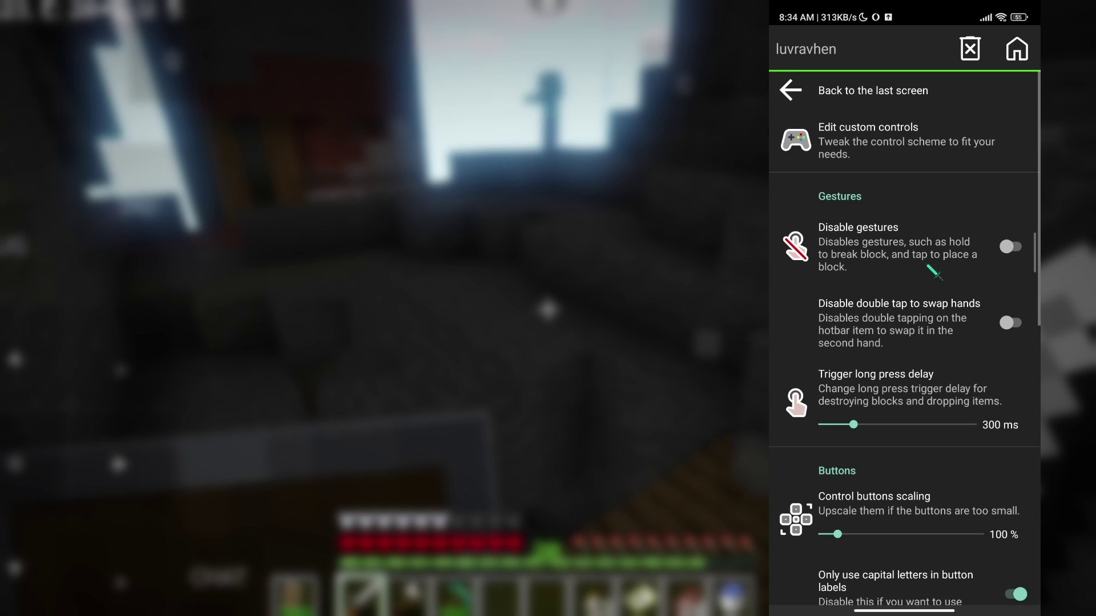
left_click(978, 248)
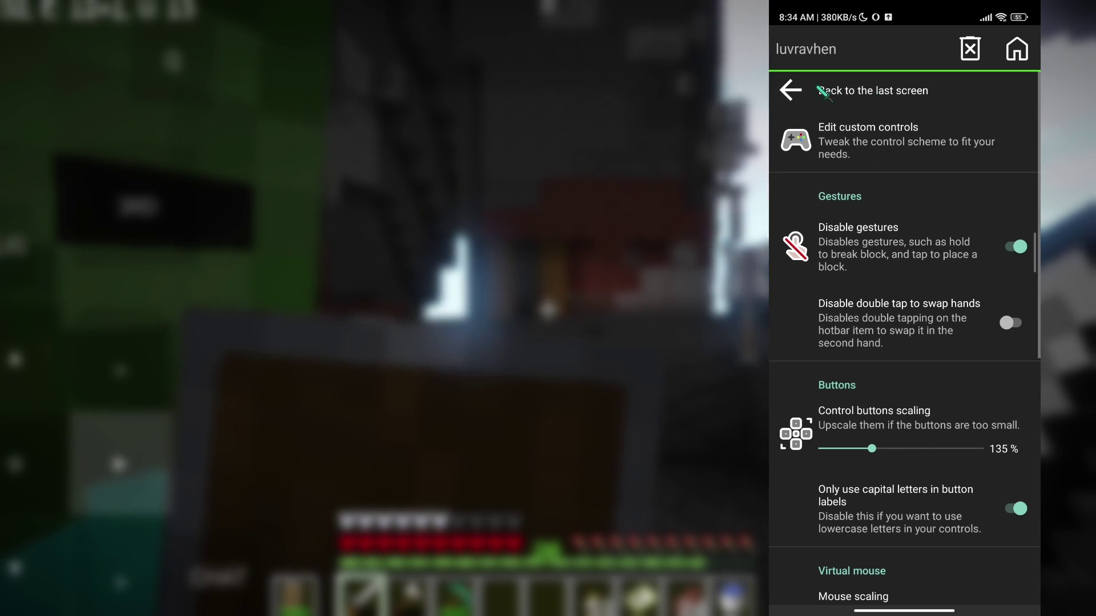
left_click(821, 92)
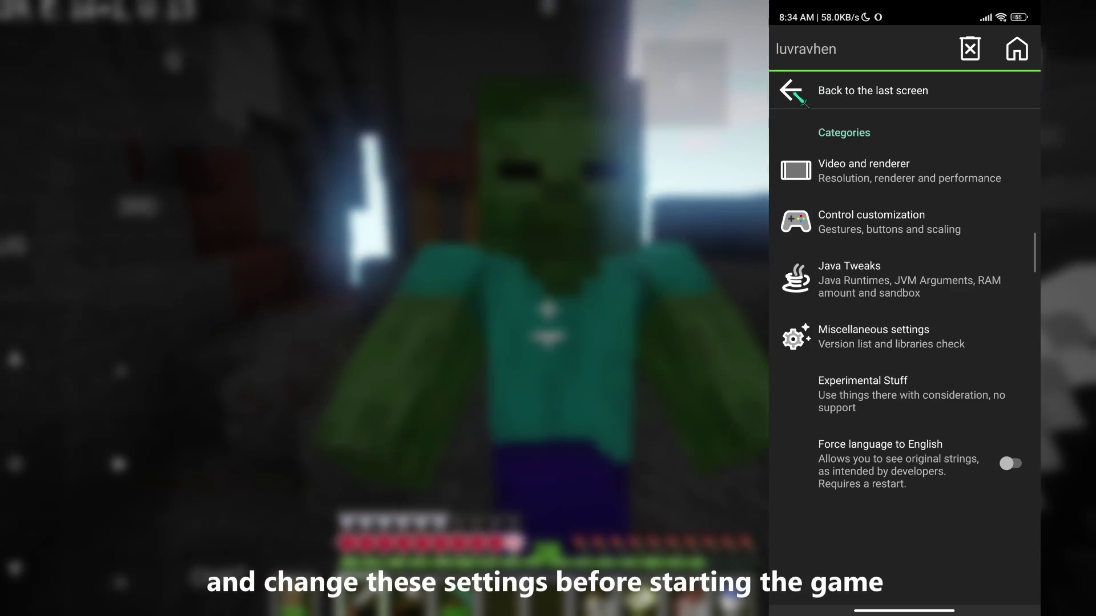
left_click(822, 90)
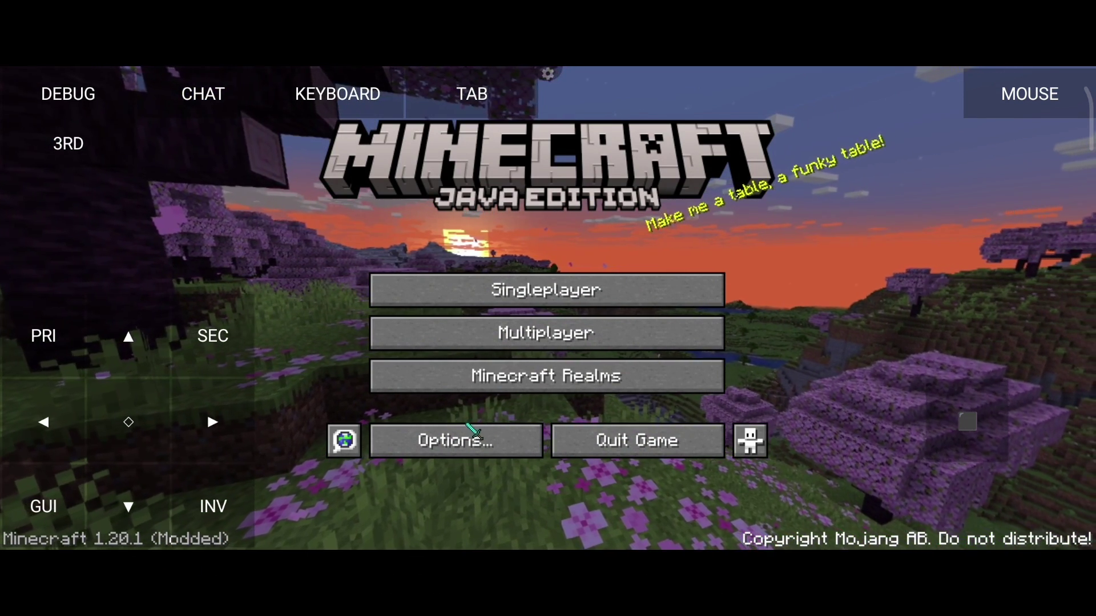
Check Options > Video Settings > Shaders, which lists only OFF and internal, then leave the game
left_click(462, 441)
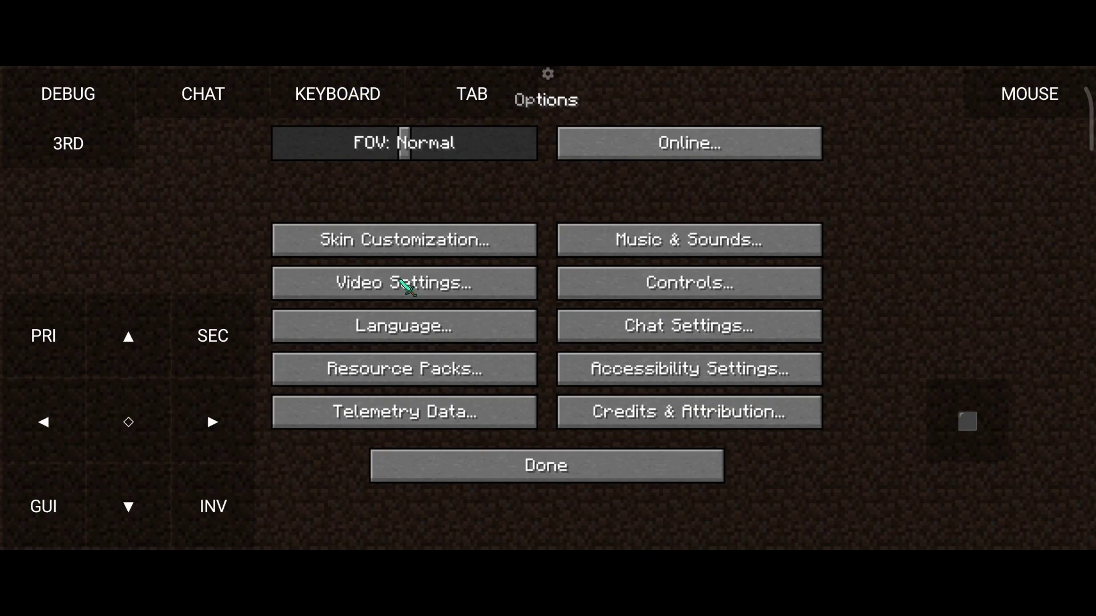
left_click(406, 285)
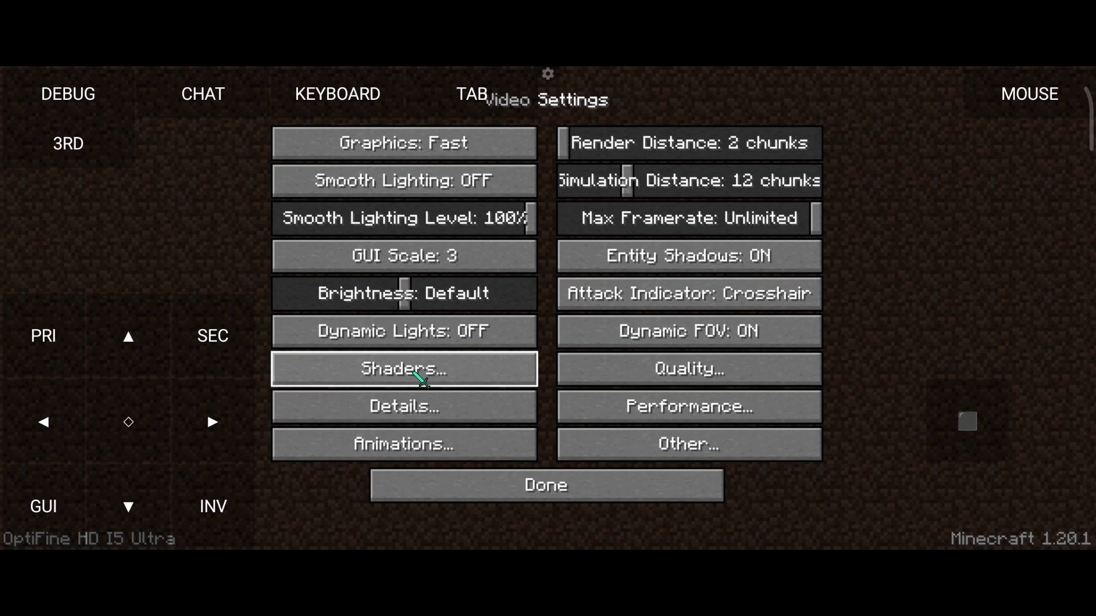
left_click(417, 374)
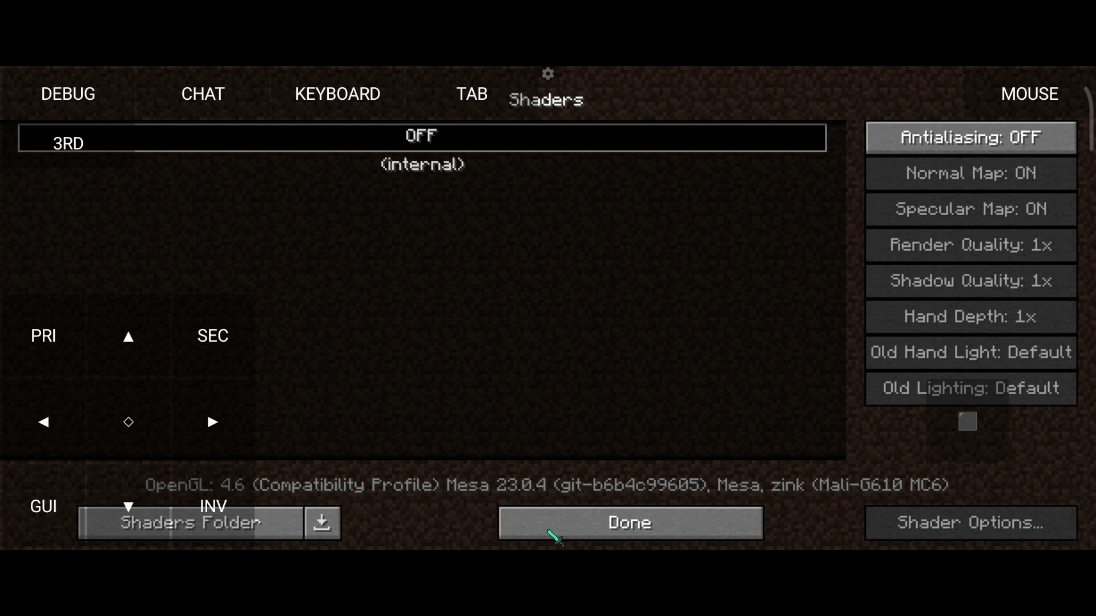
key("alt+Tab")
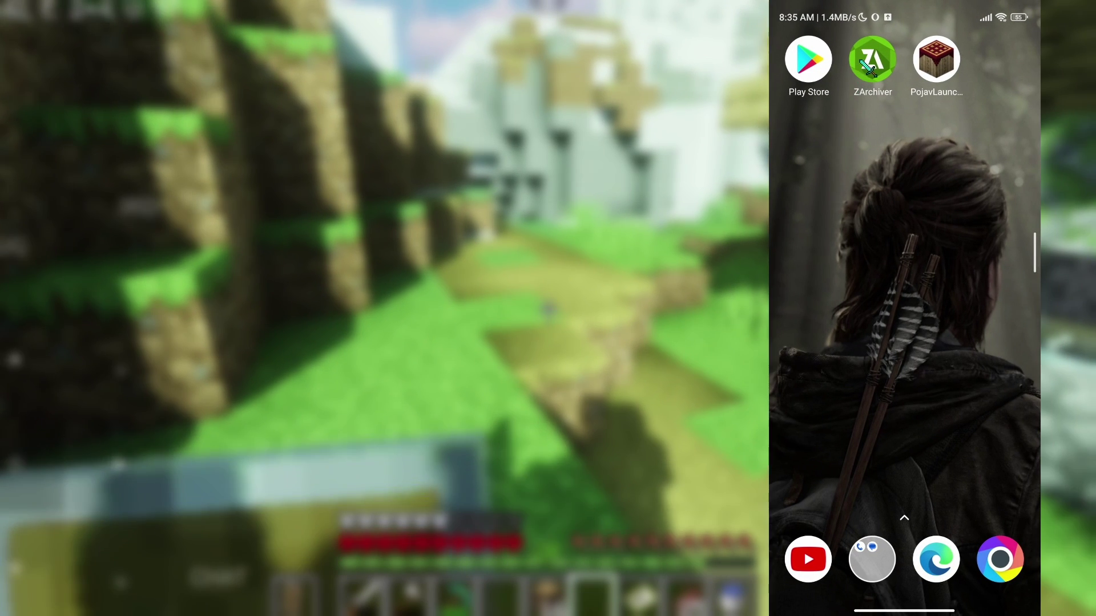
Copy the Sildur's Vibrant Shaders zip in ZArchiver and open PojavLauncher's shaderpacks folder
left_click(870, 56)
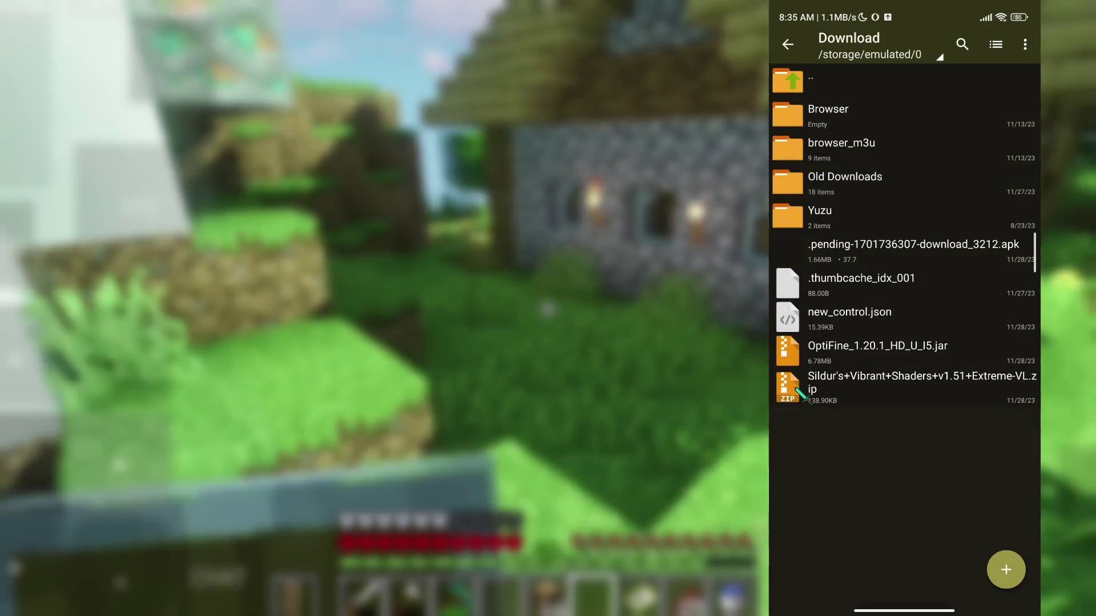
left_click(802, 393)
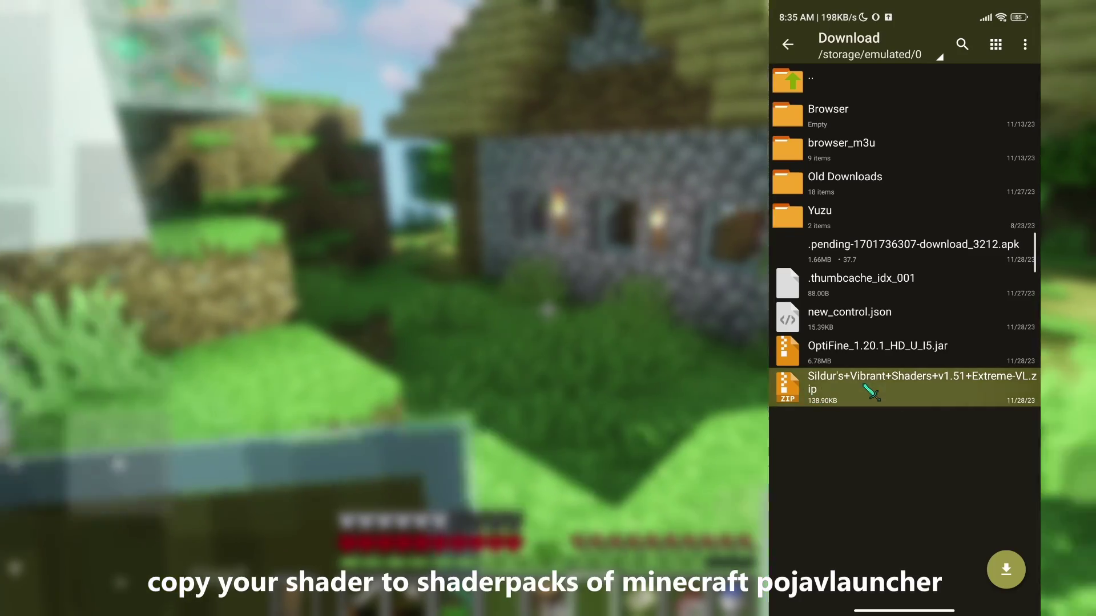
left_click(871, 392)
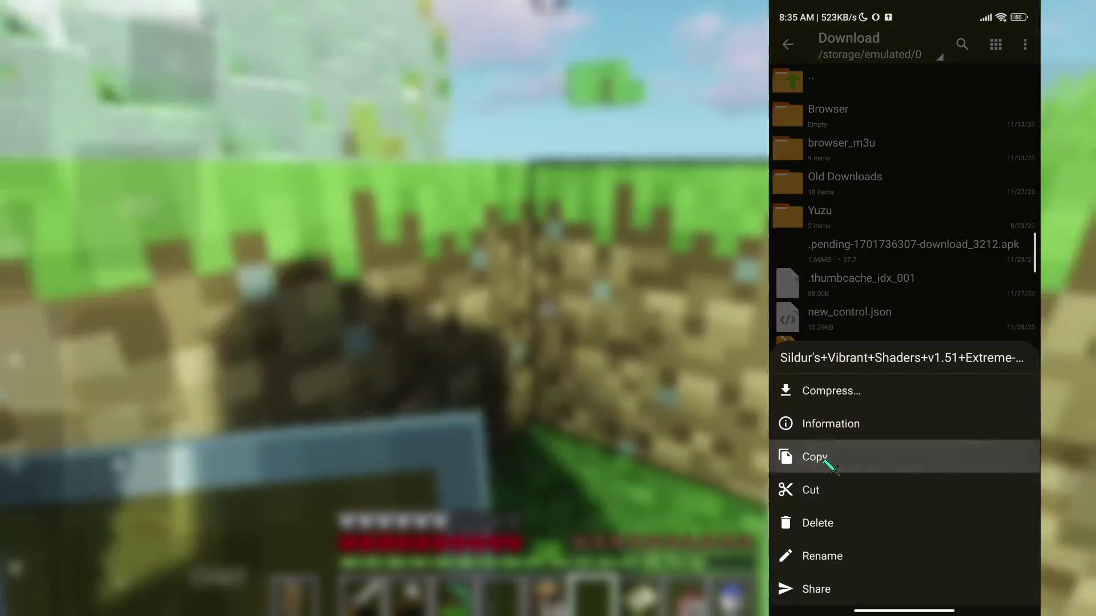
left_click(828, 465)
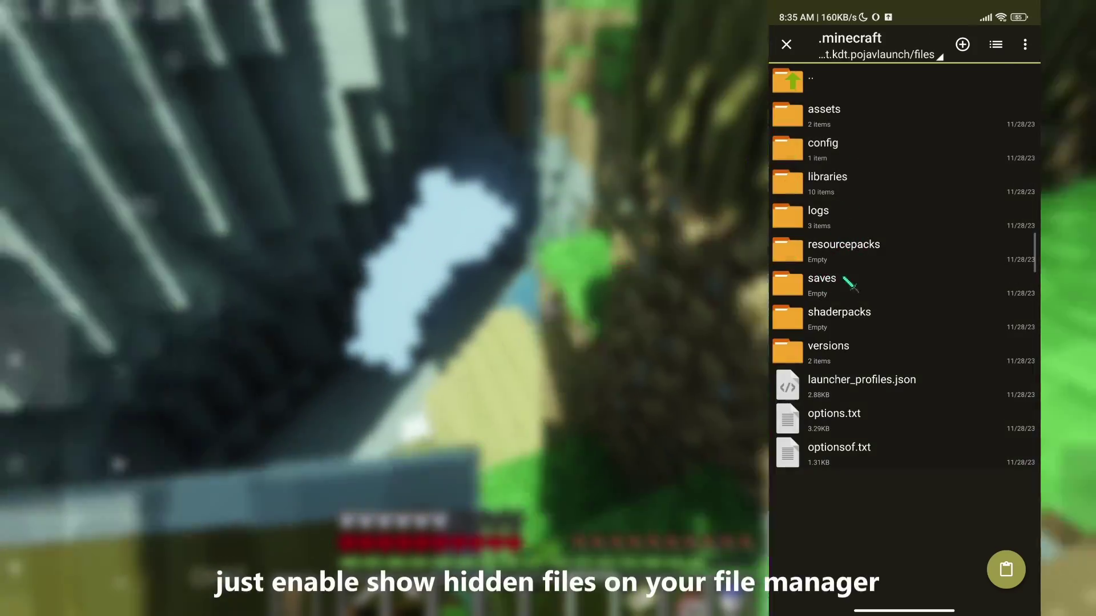
left_click(876, 330)
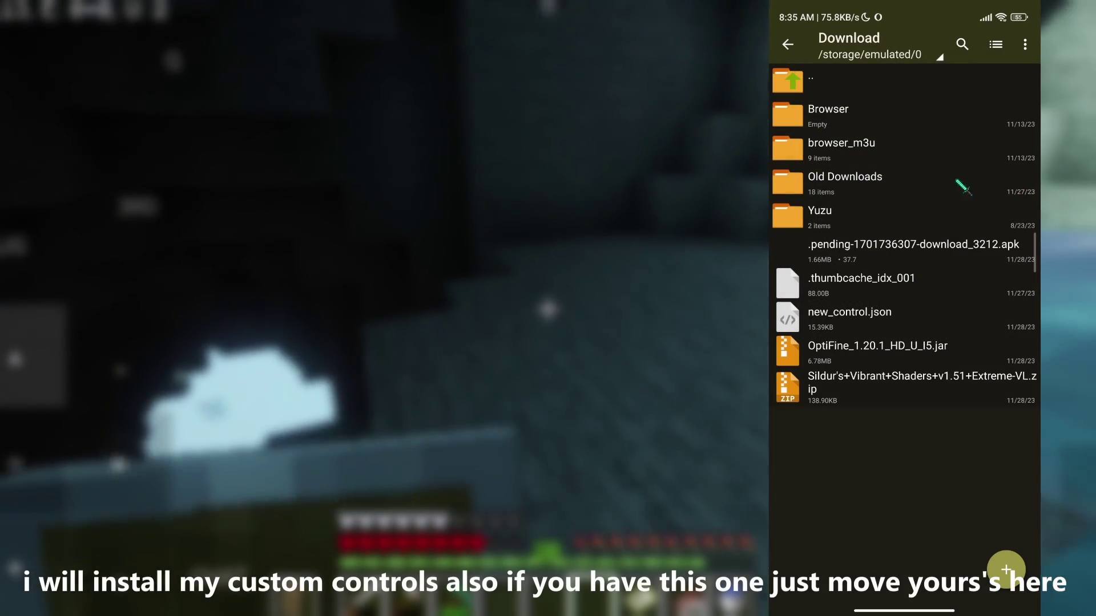
Copy new_control.json and browse into the net.kdt.pojavlaunch data folder toward controlmap
left_click(796, 315)
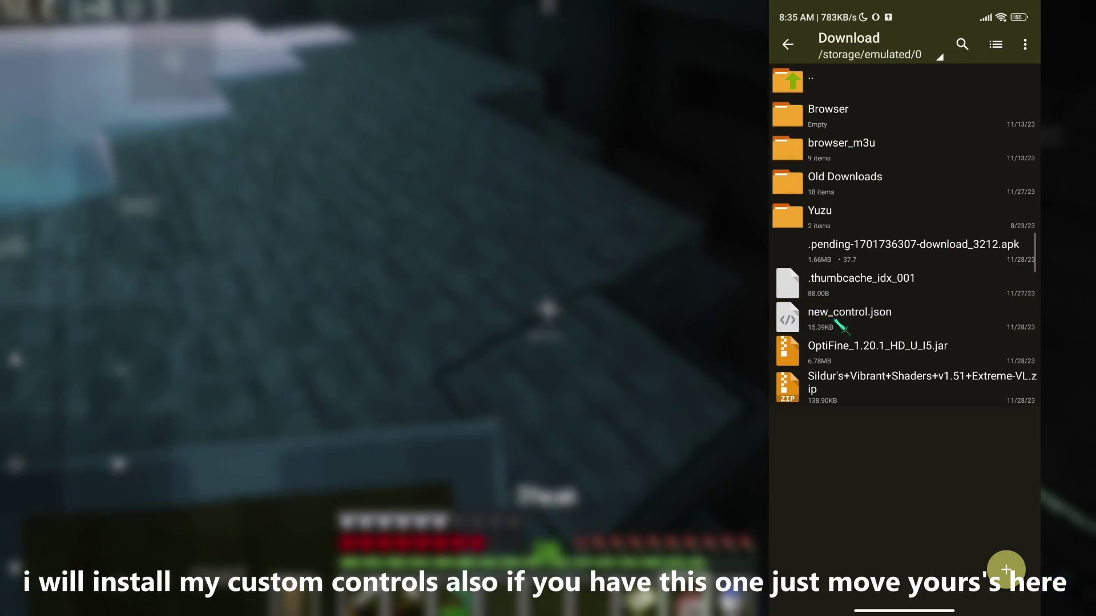
left_click(836, 320)
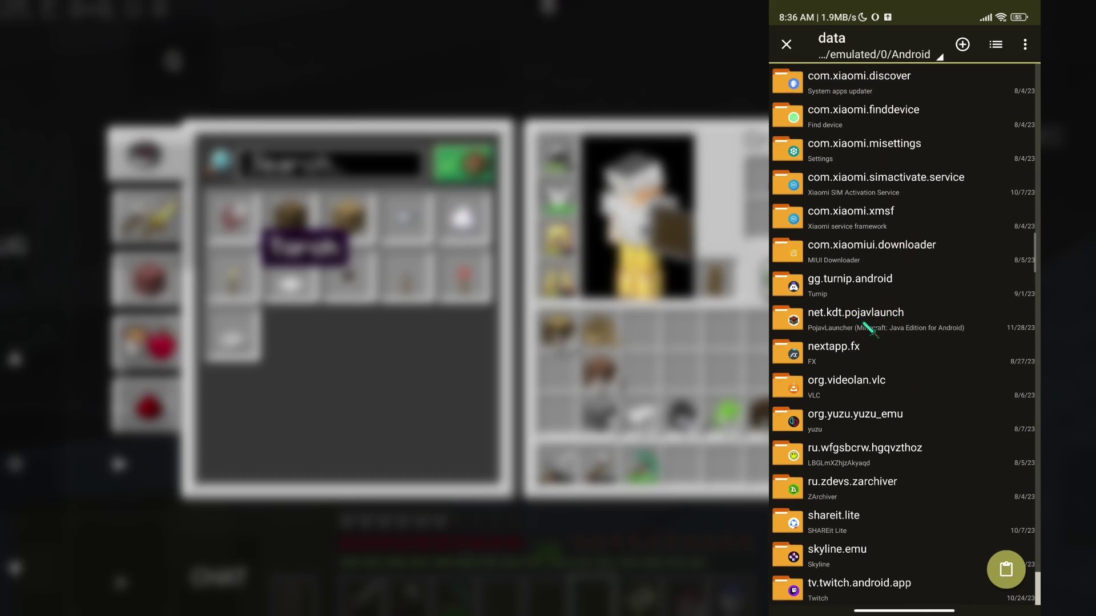
left_click(871, 330)
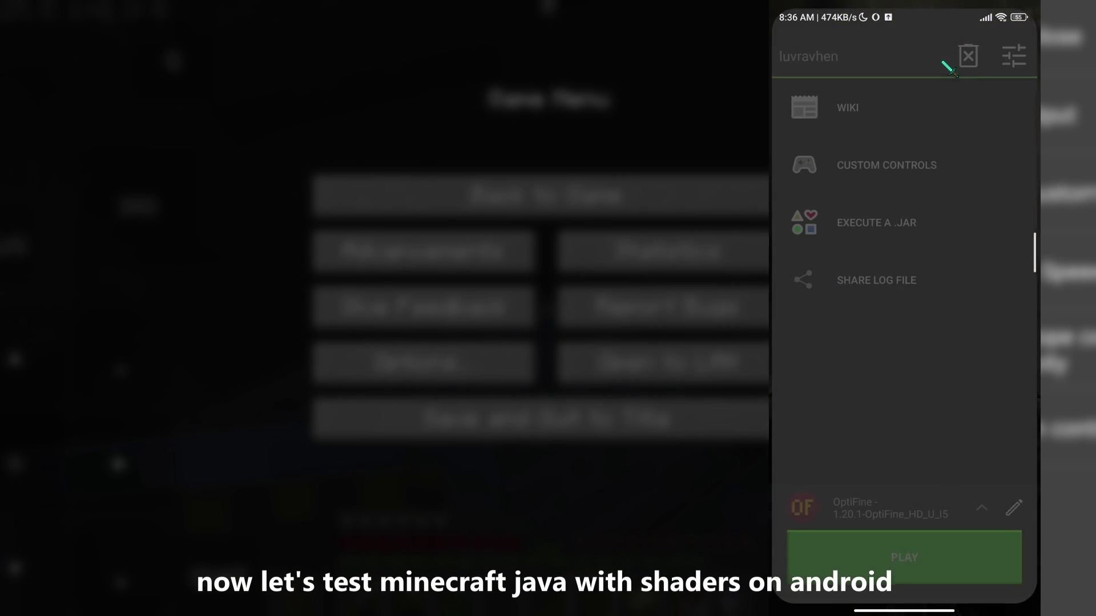
Assign new_control.json as the OptiFine profile's default controlmap
left_click(1019, 516)
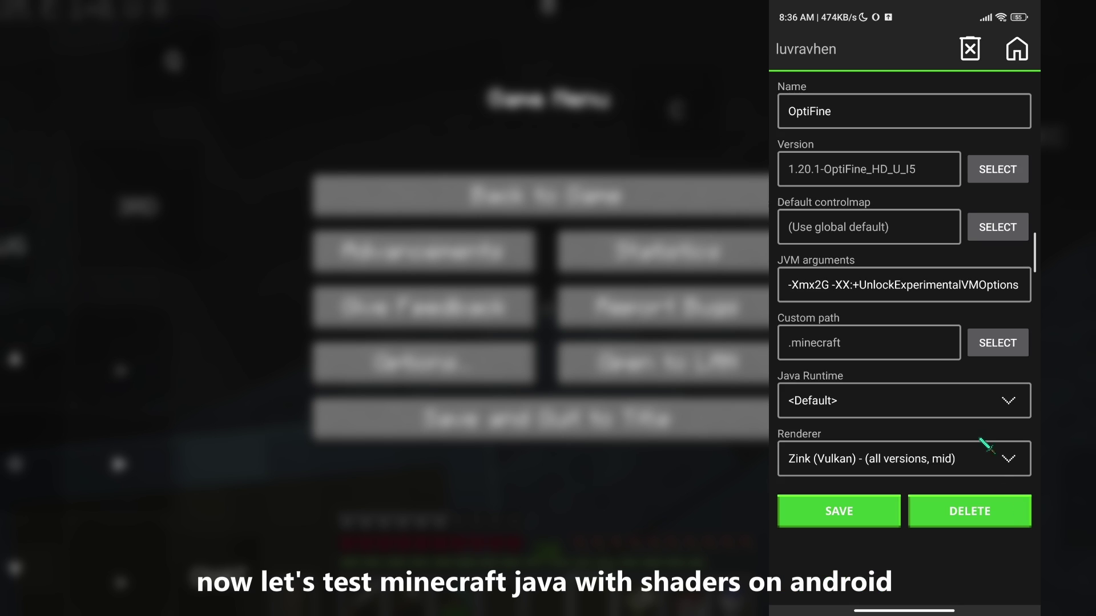
left_click(981, 233)
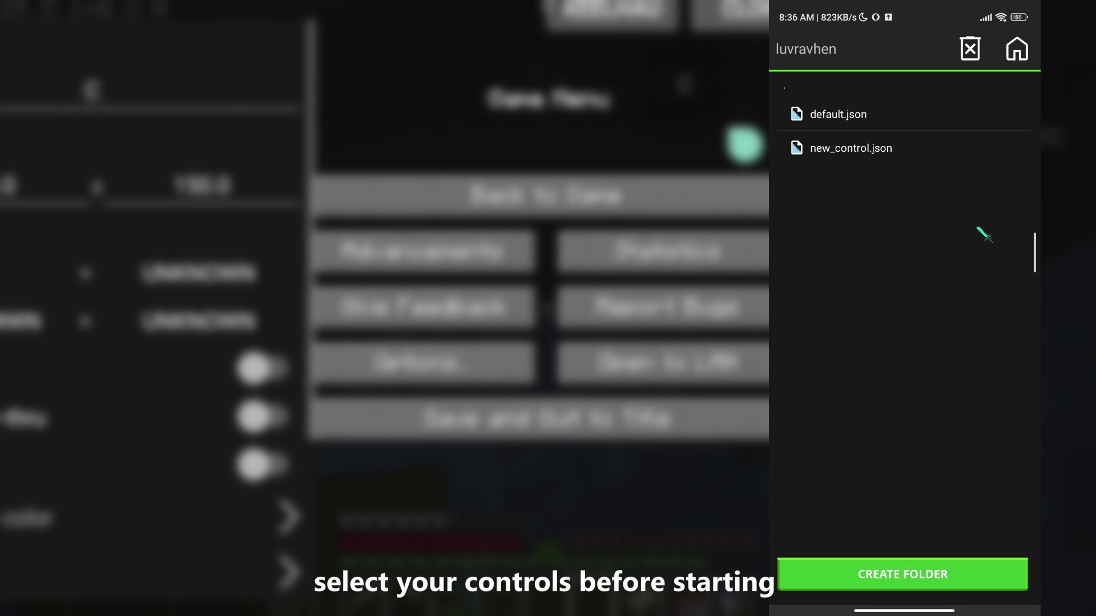
left_click(864, 151)
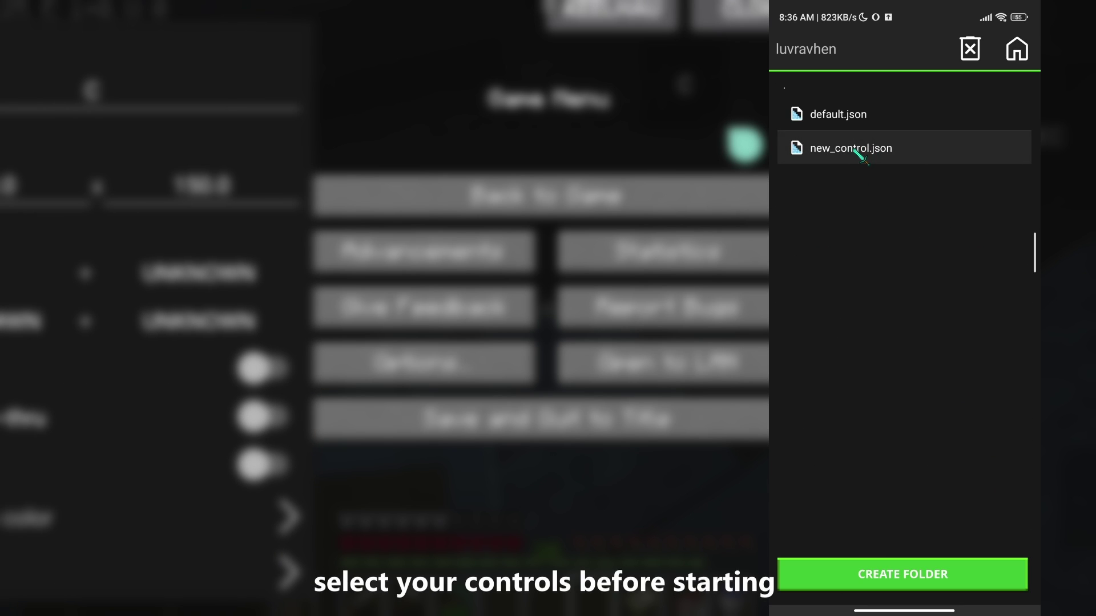
left_click(864, 151)
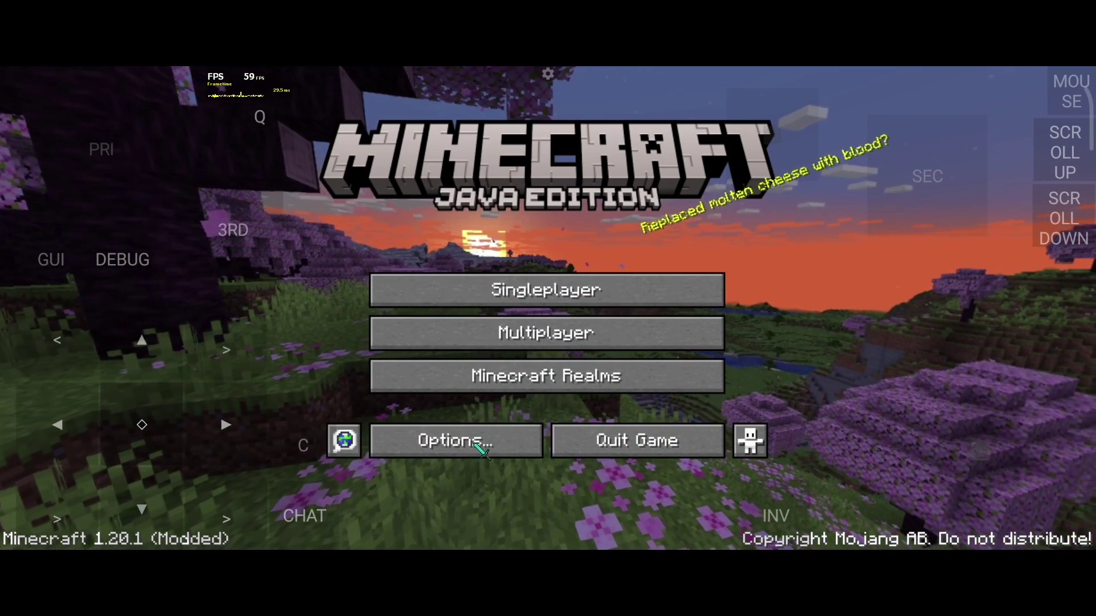
In Video Settings, set Simulation Distance to 5 chunks and Graphics to Fancy
left_click(477, 442)
left_click(455, 288)
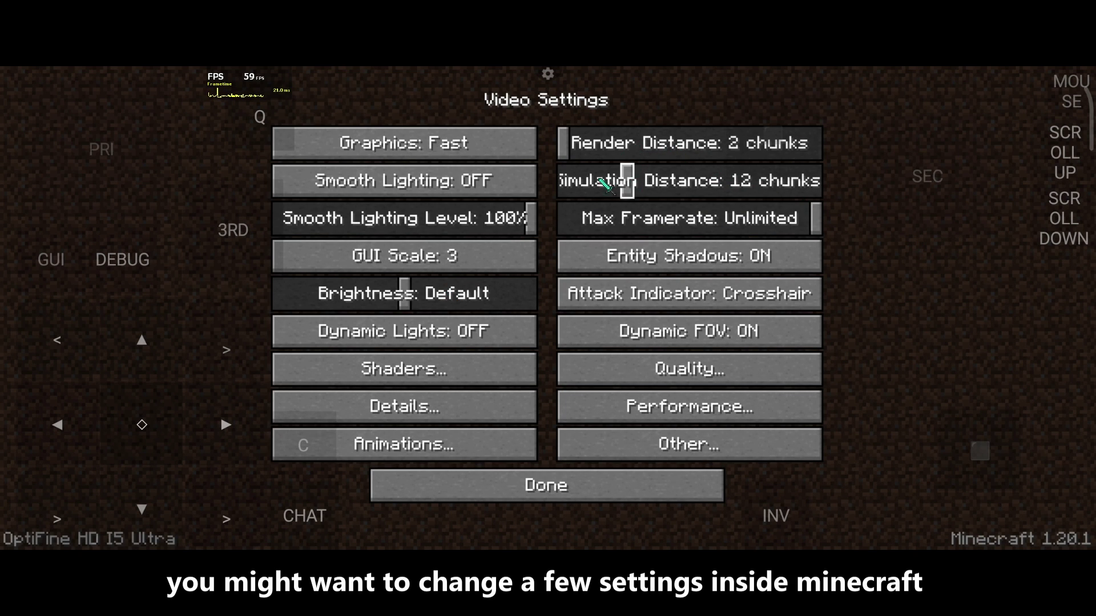
left_click_drag(601, 180, 563, 181)
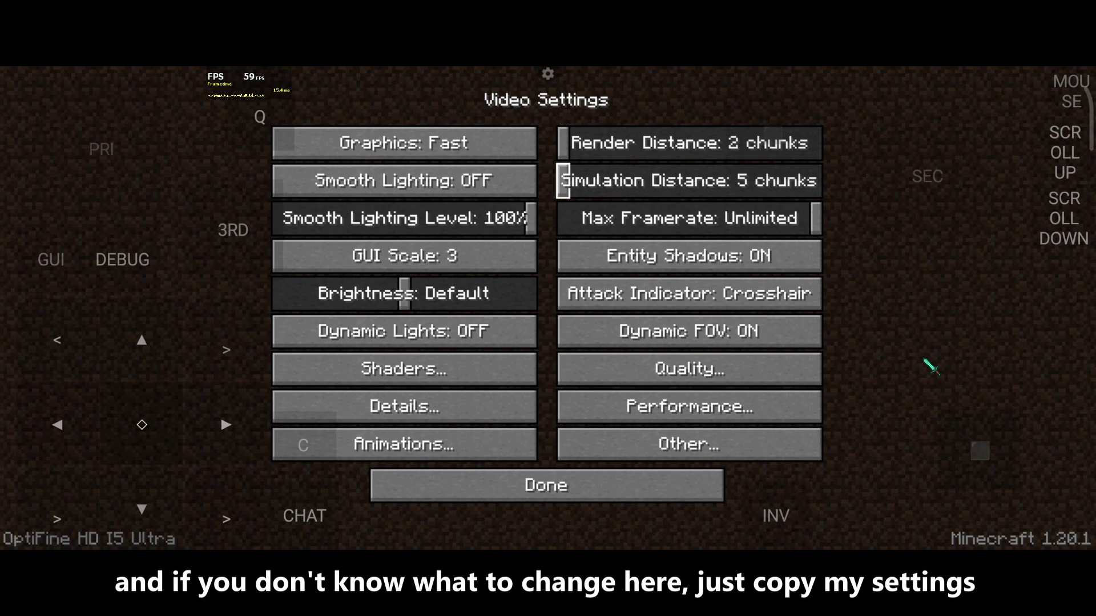
double_click(449, 147)
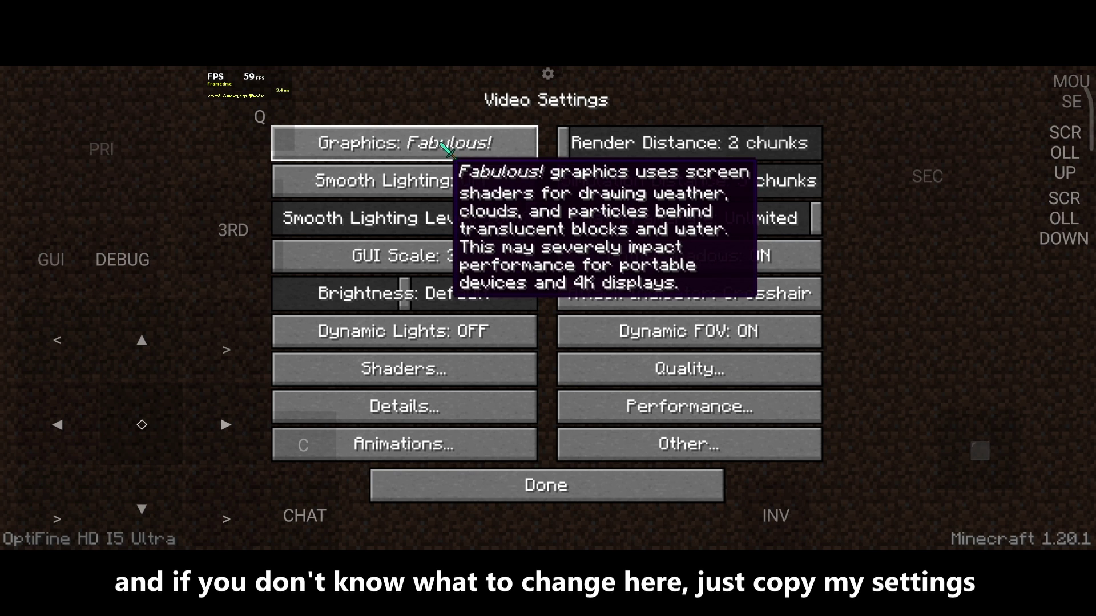
left_click(449, 148)
left_click(448, 147)
double_click(449, 147)
left_click(448, 148)
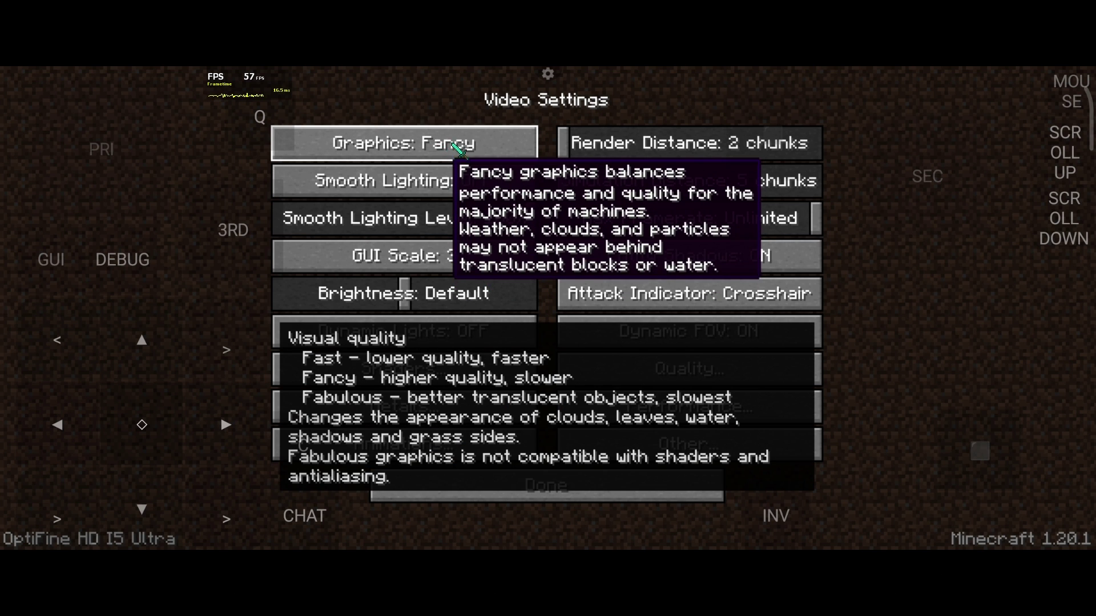
Turn Smooth Lighting on, set Brightness to Bright and Dynamic Lights to Fancy
left_click(480, 179)
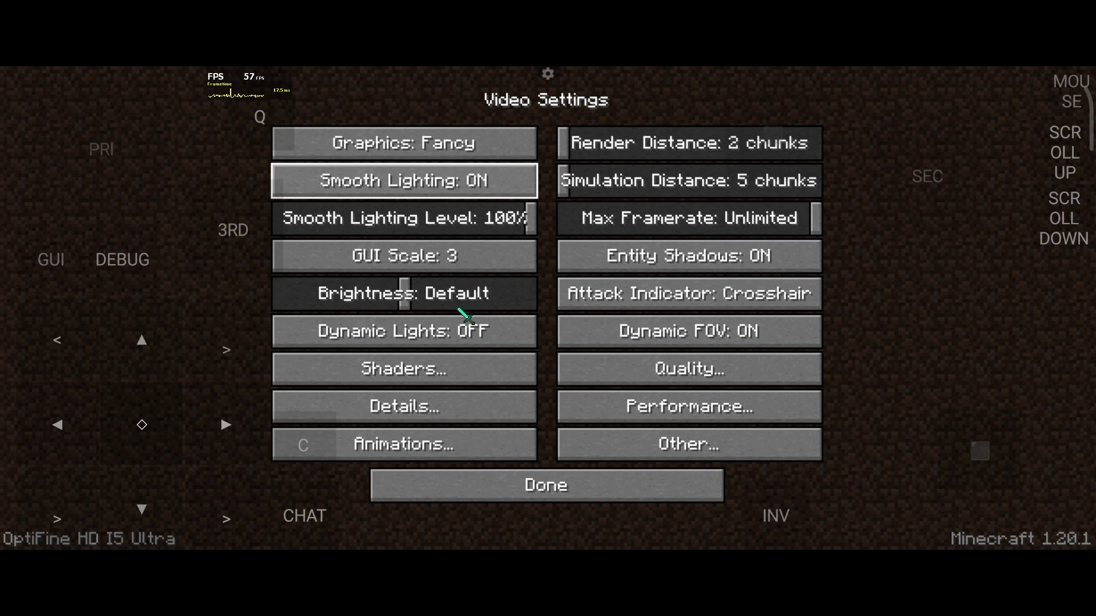
left_click(535, 299)
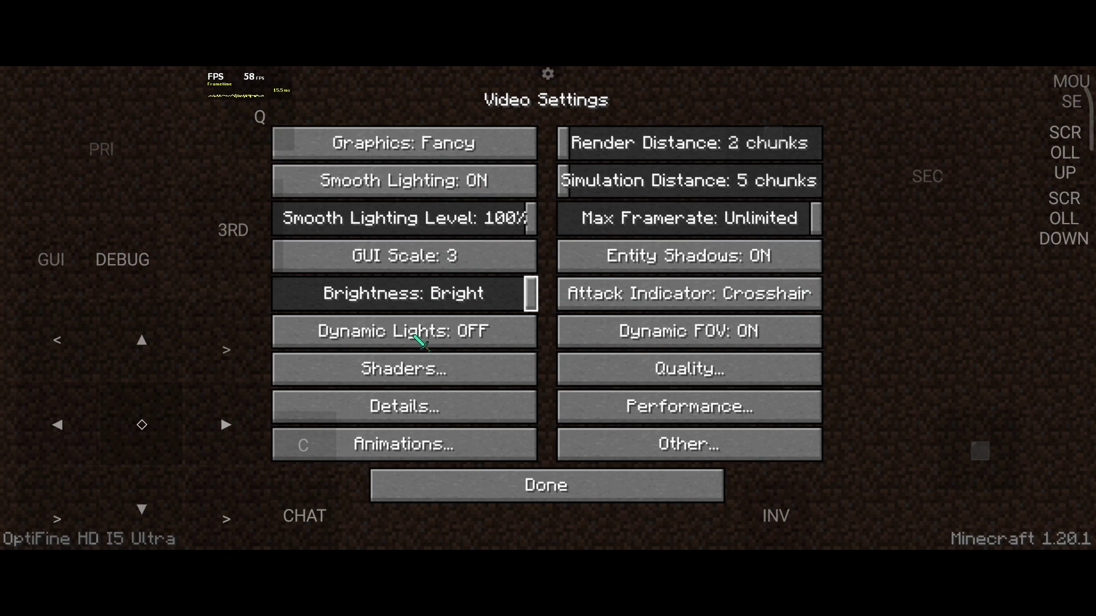
left_click(436, 338)
left_click(497, 330)
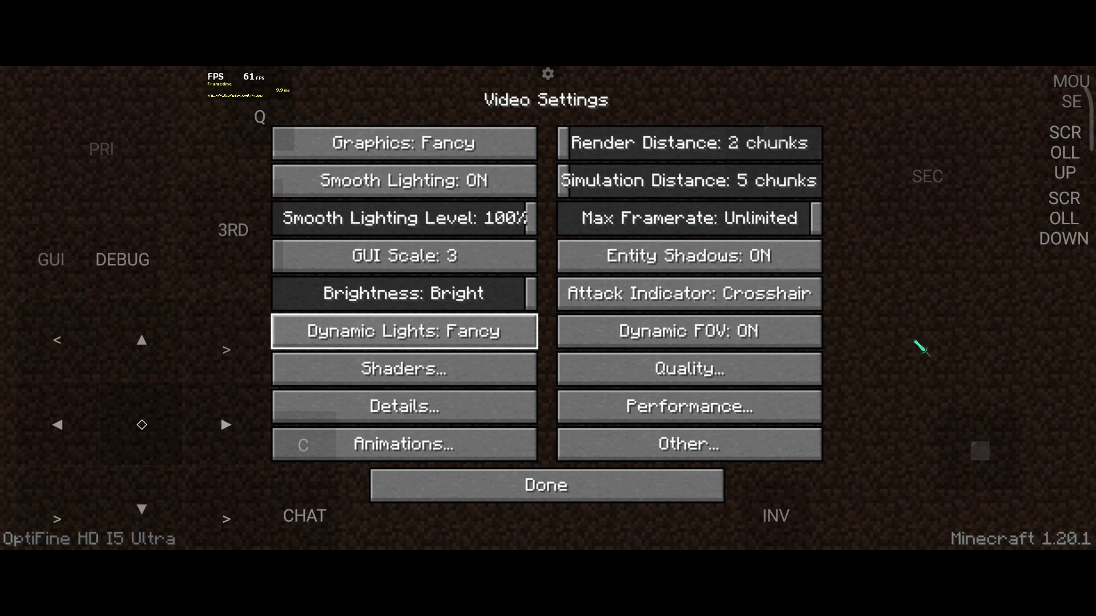
Enable Sildur's Vibrant Shaders and set shader Render Quality to 0.5x
left_click(434, 378)
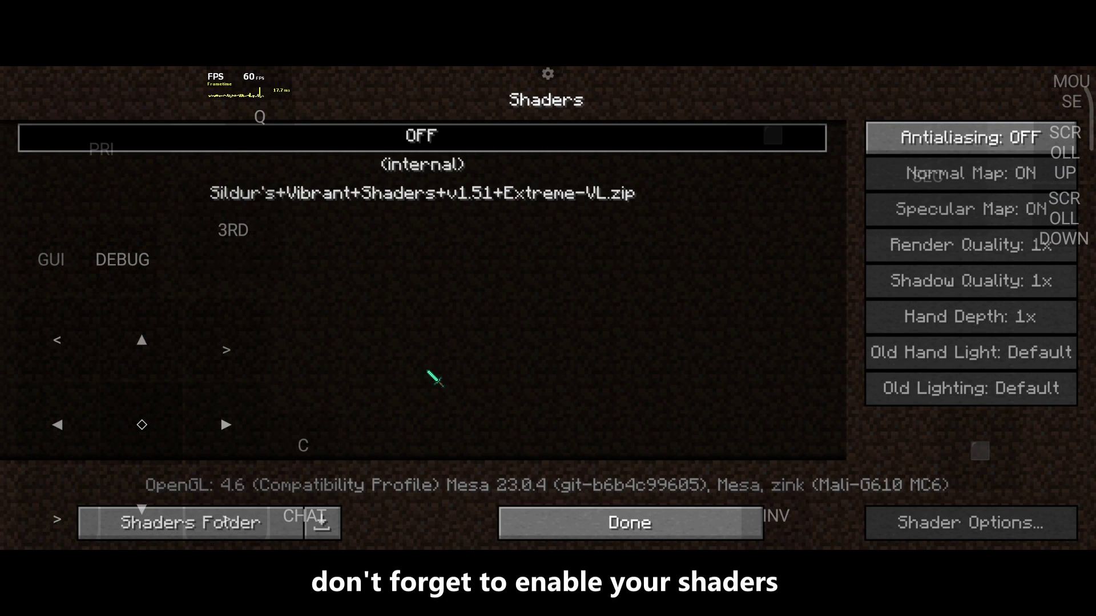
left_click(419, 199)
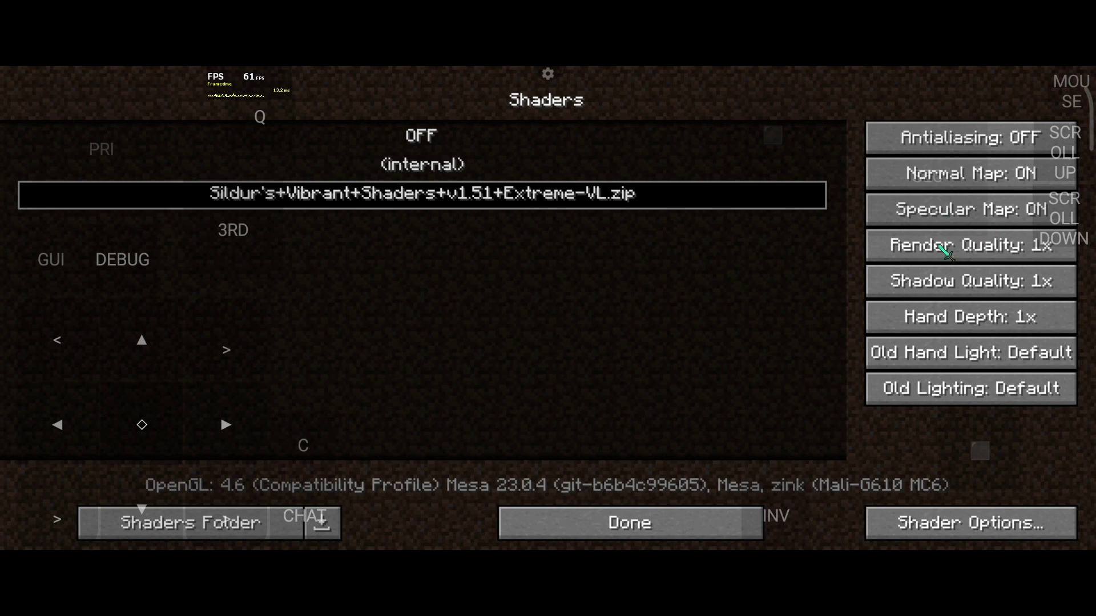
left_click(916, 251)
left_click(915, 251)
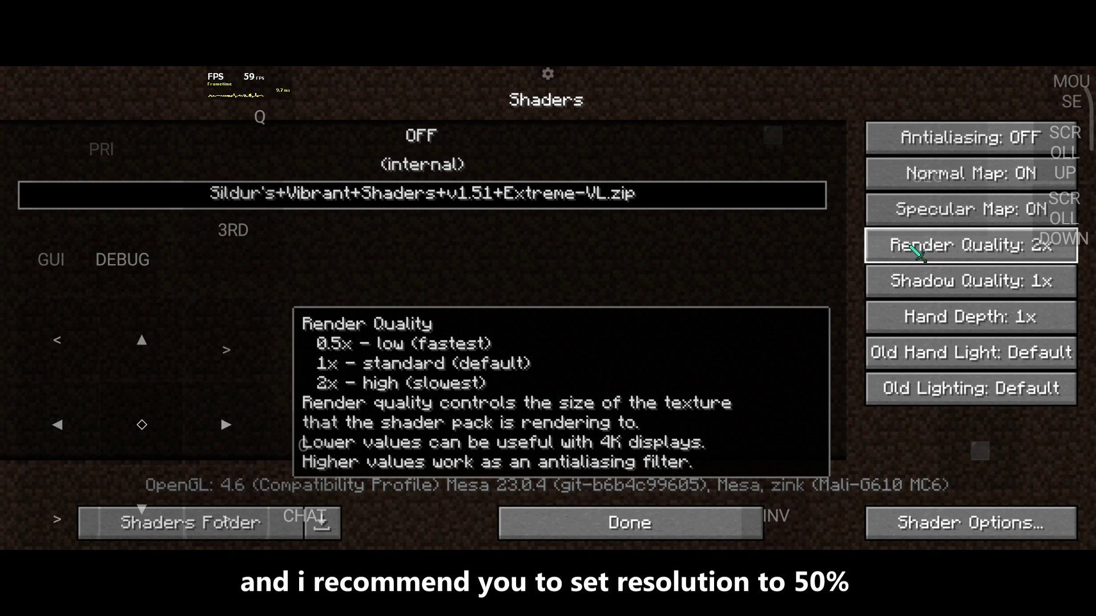
left_click(916, 251)
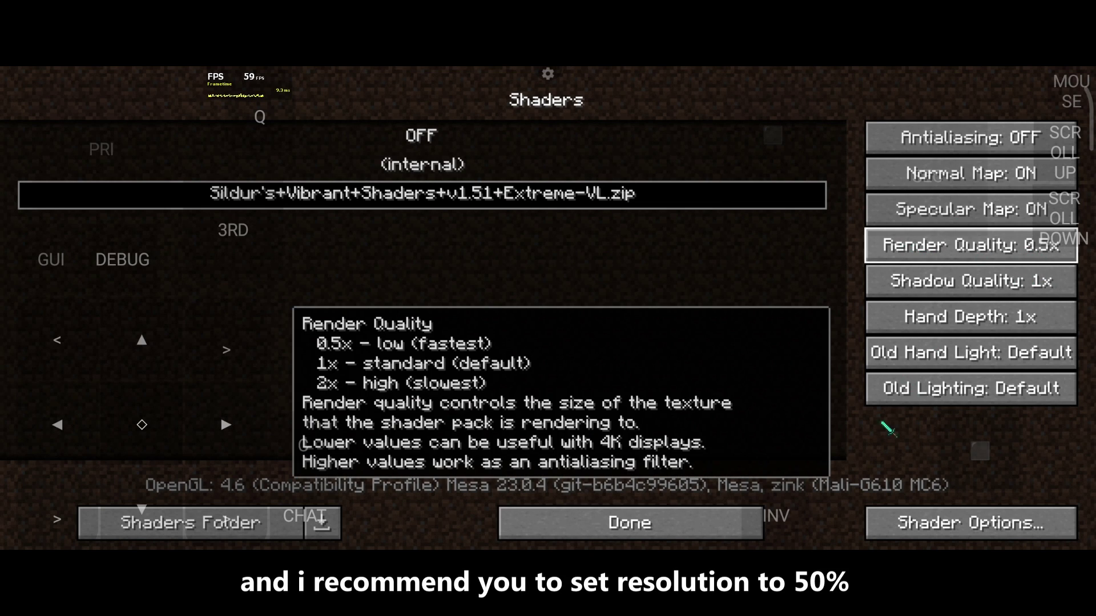
Set Shadows Render Distance to 90 and Shadowfilter Quality to 11
left_click(937, 529)
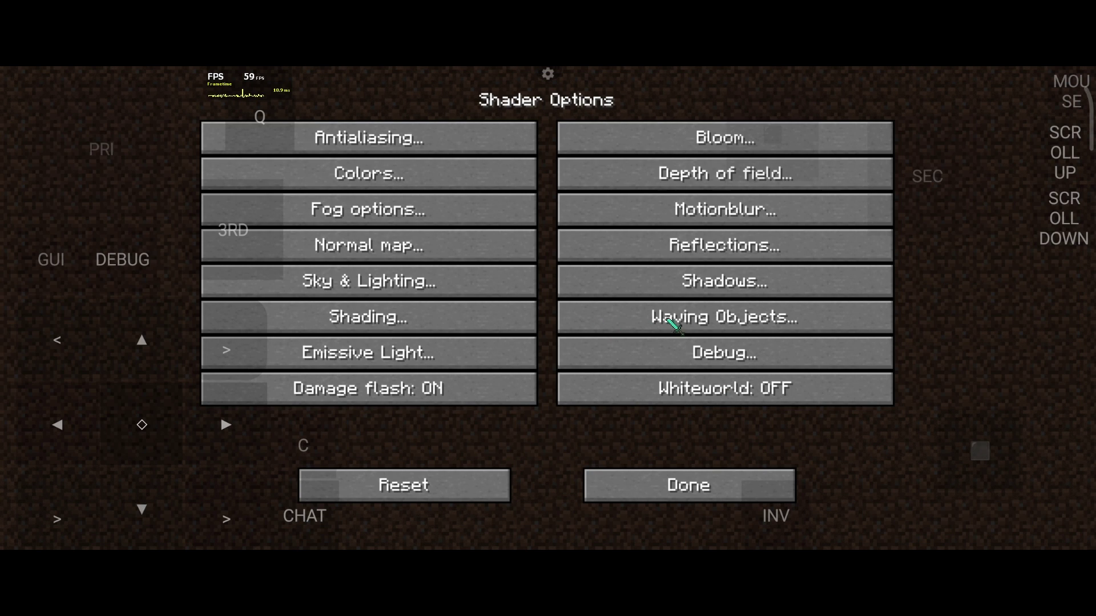
left_click(692, 289)
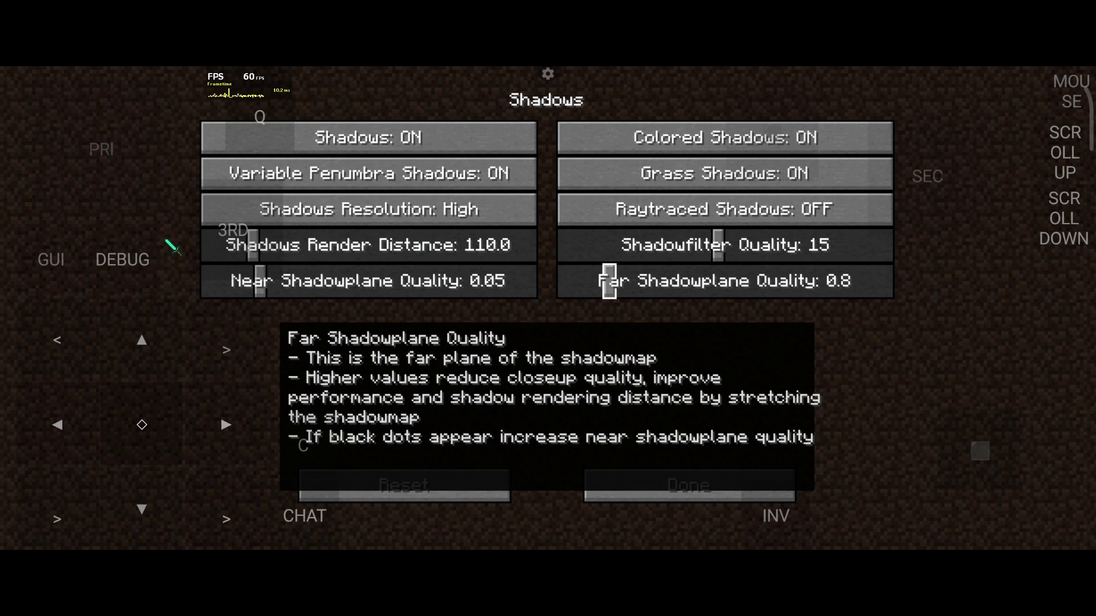
left_click(235, 245)
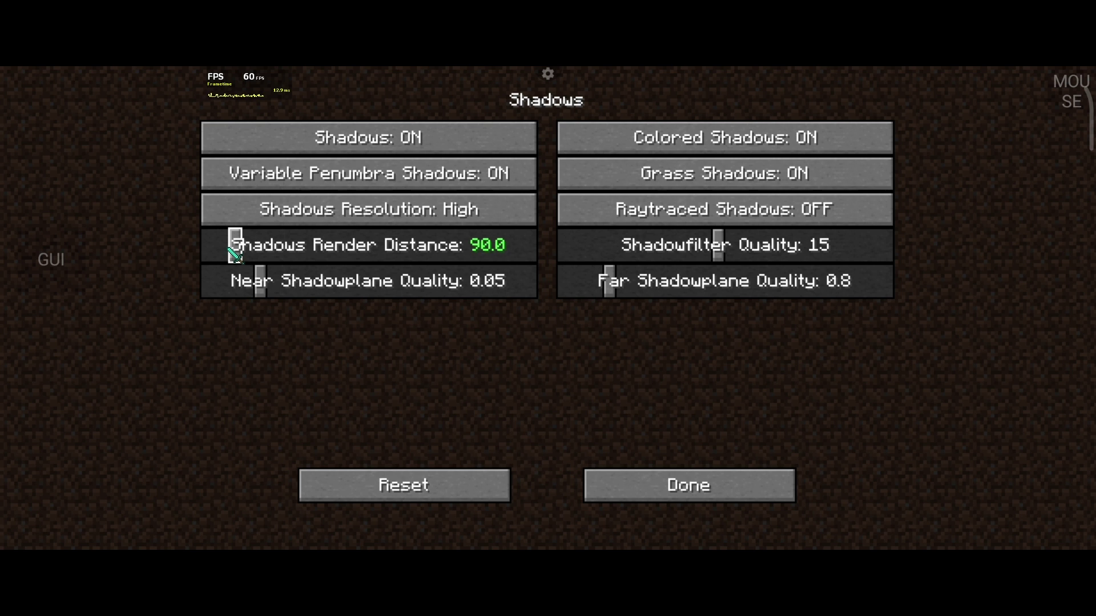
left_click(673, 248)
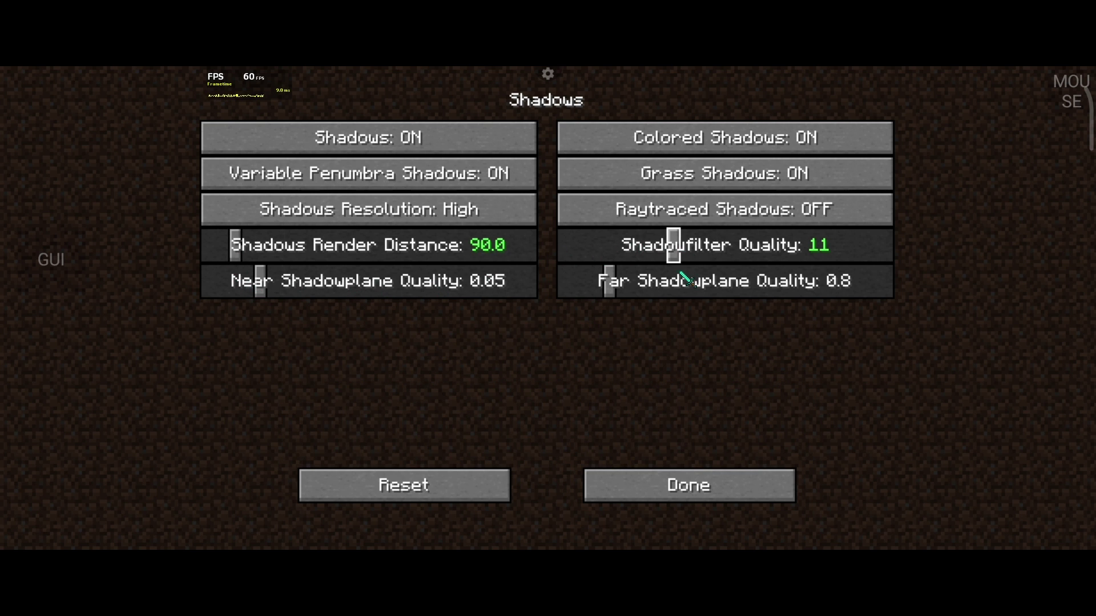
left_click(655, 494)
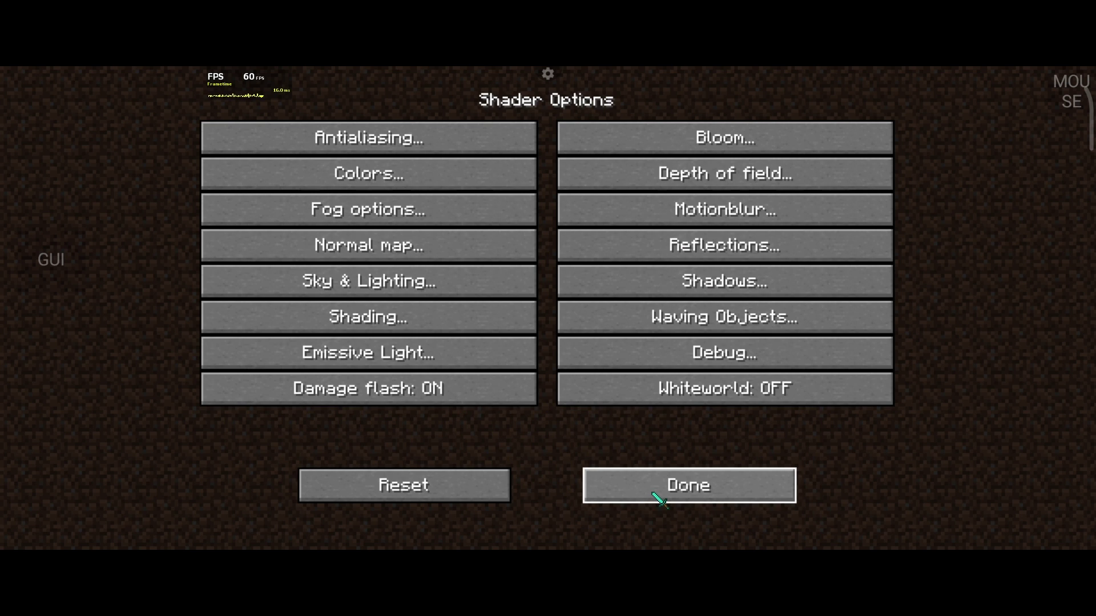
left_click(656, 494)
Turn View Bobbing on in the Details settings
left_click(655, 517)
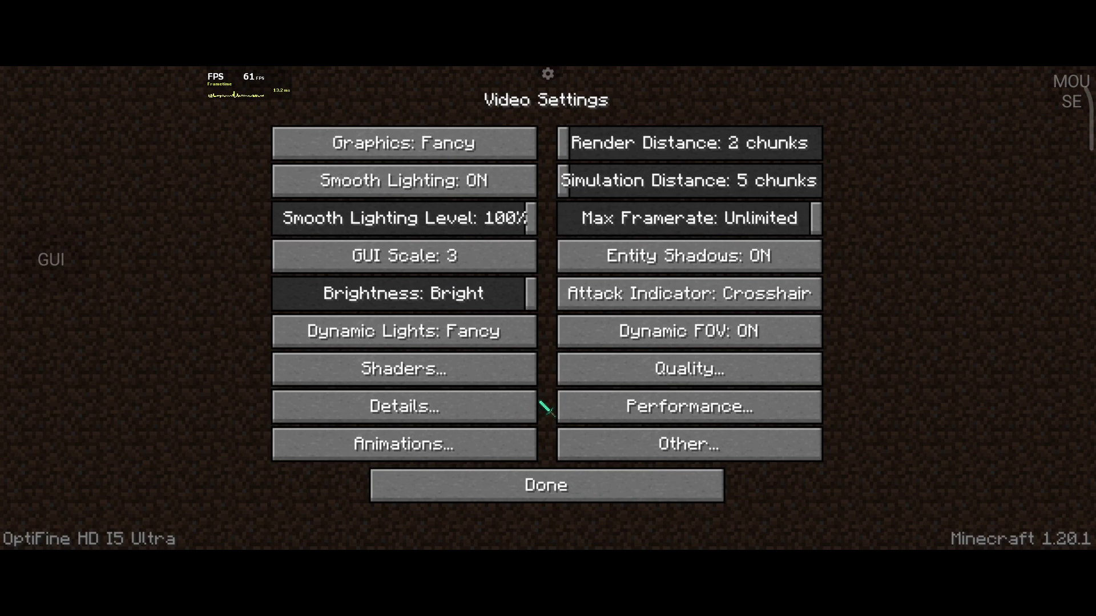
left_click(479, 408)
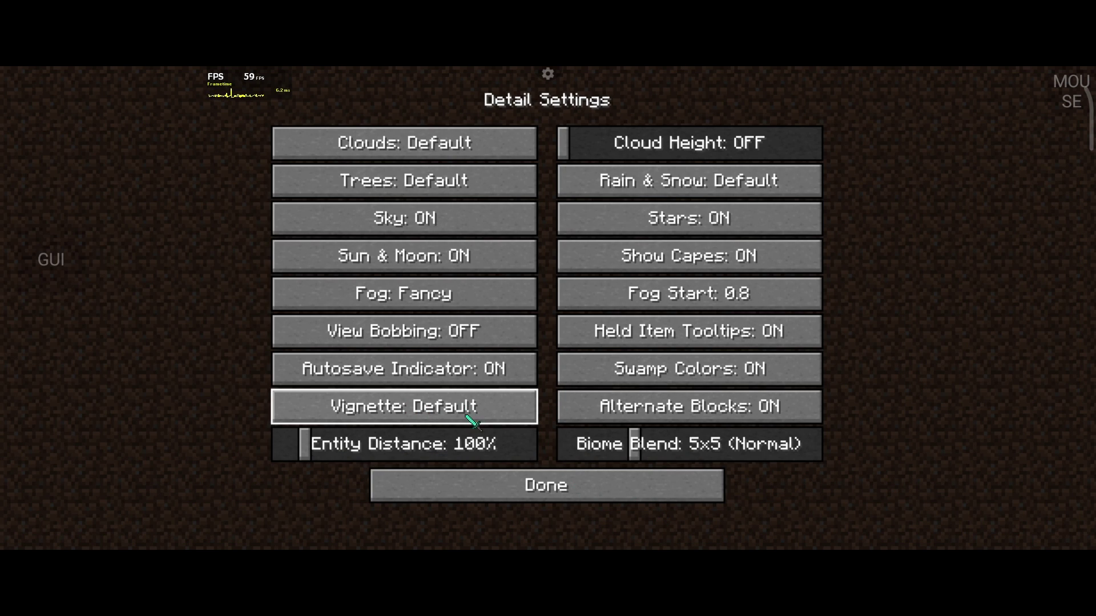
left_click(445, 331)
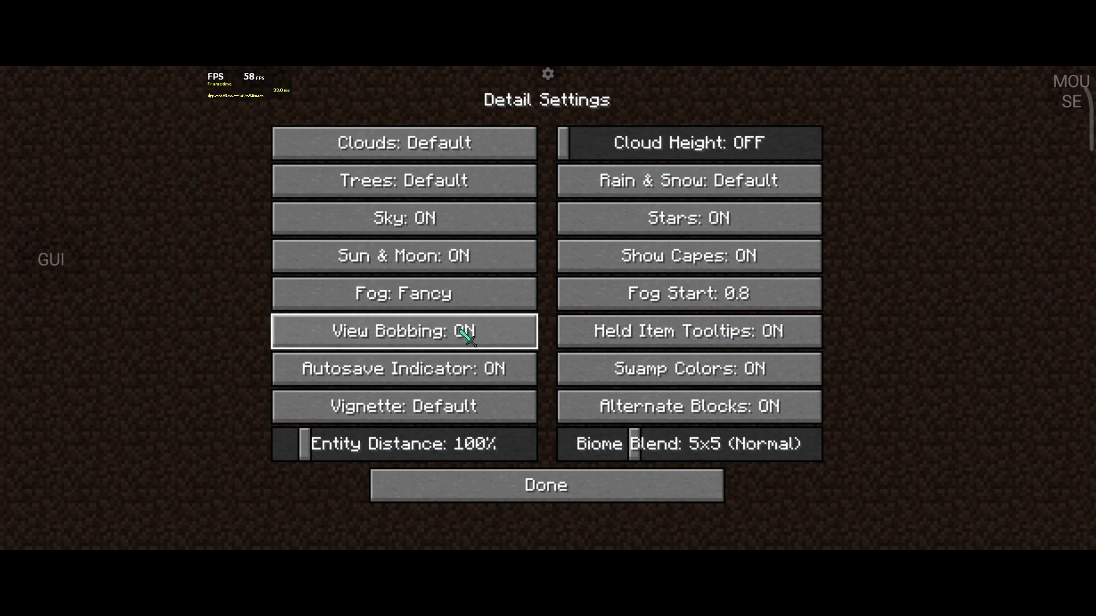
left_click(559, 475)
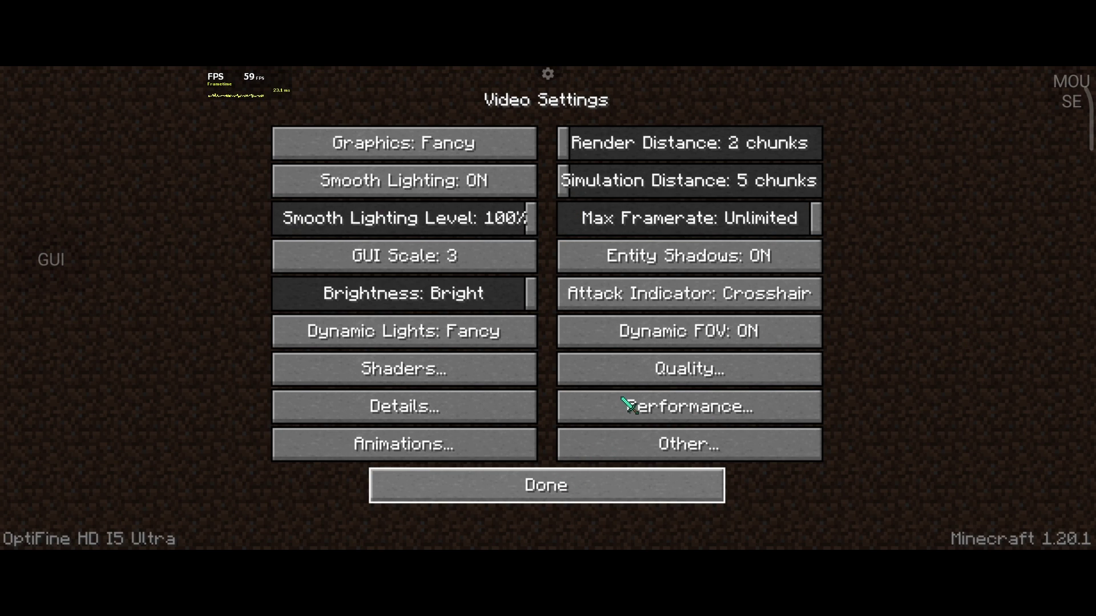
Turn on Render Regions, Fast Render, Smart Animations, Fast Math and Smooth FPS
left_click(623, 395)
left_click(470, 151)
left_click(628, 152)
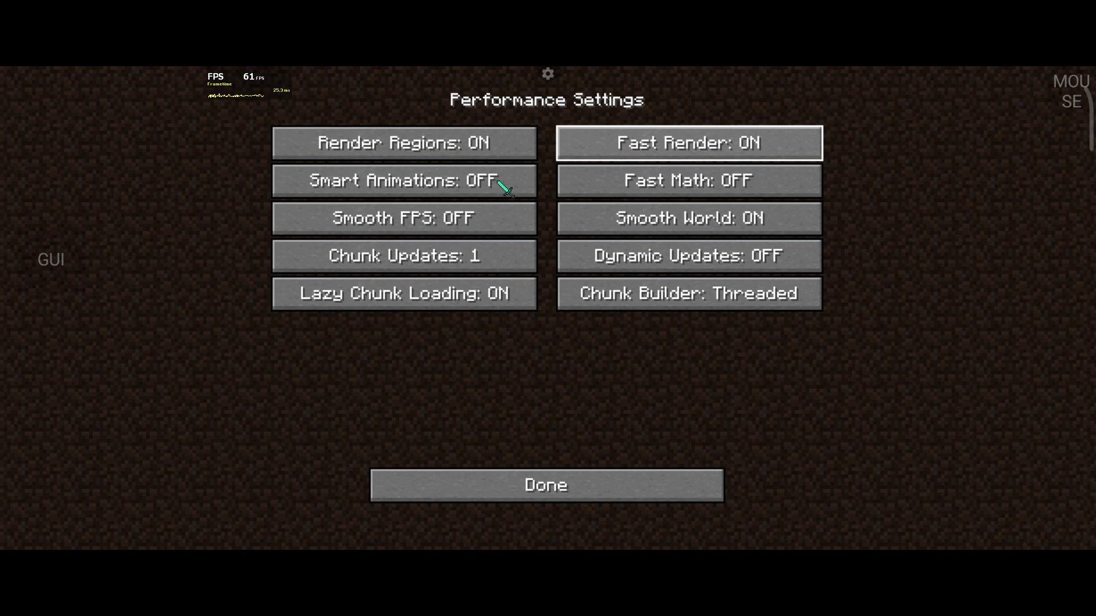
left_click(500, 181)
left_click(624, 187)
left_click(528, 215)
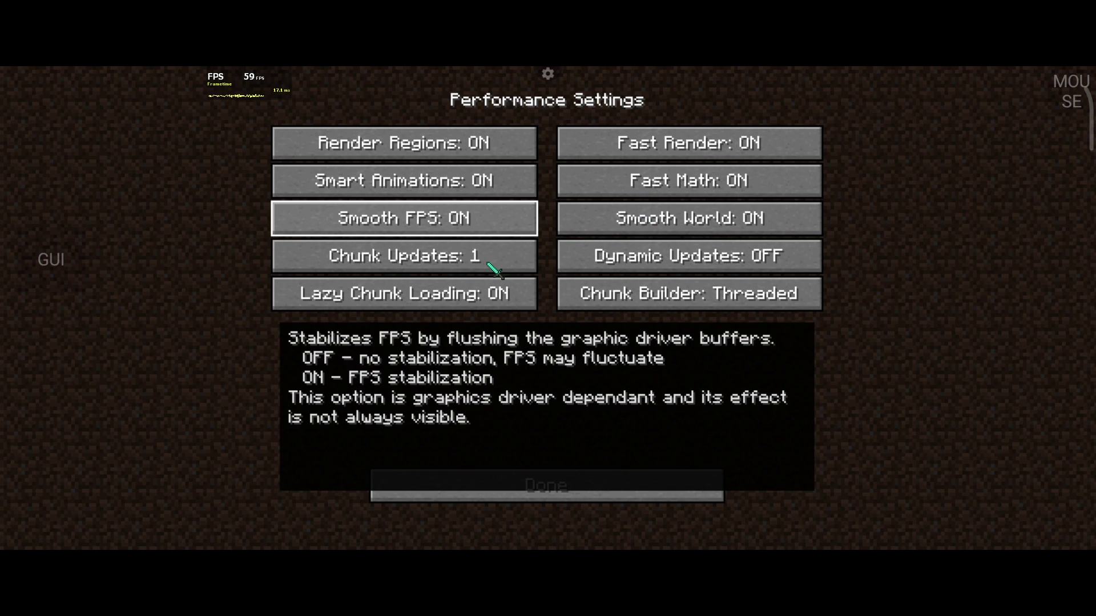
left_click(625, 477)
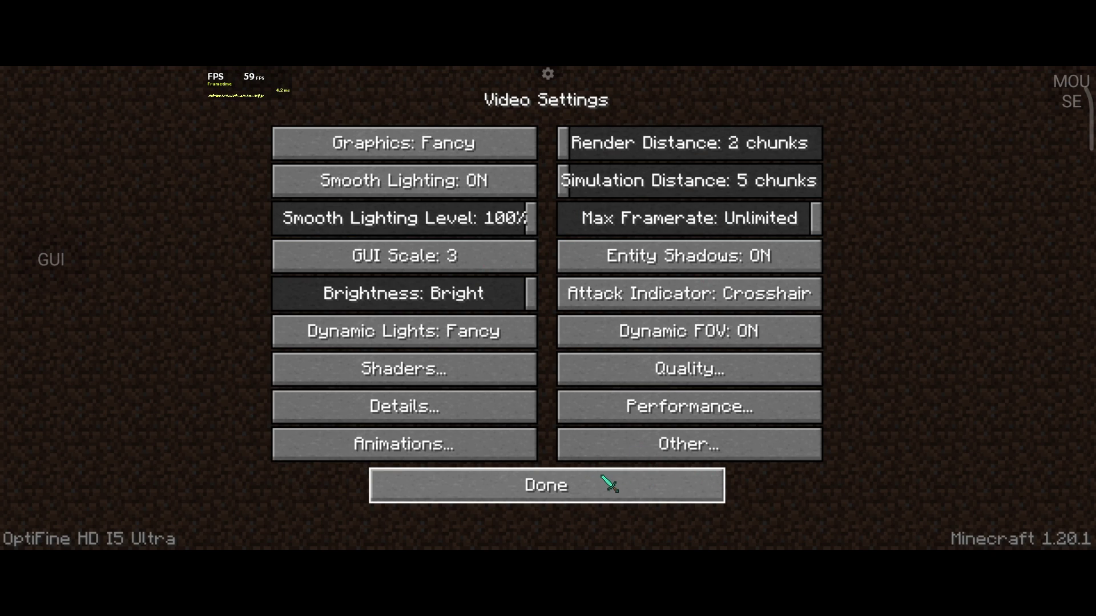
Turn Show FPS on in Other settings and leave Video Settings
left_click(627, 452)
left_click(475, 202)
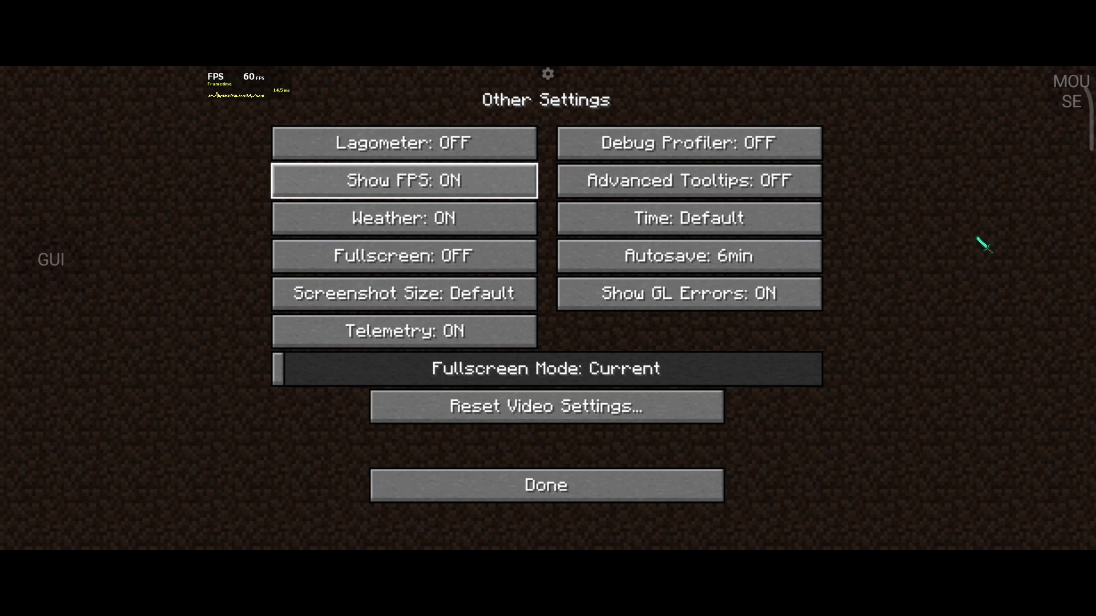
left_click(579, 484)
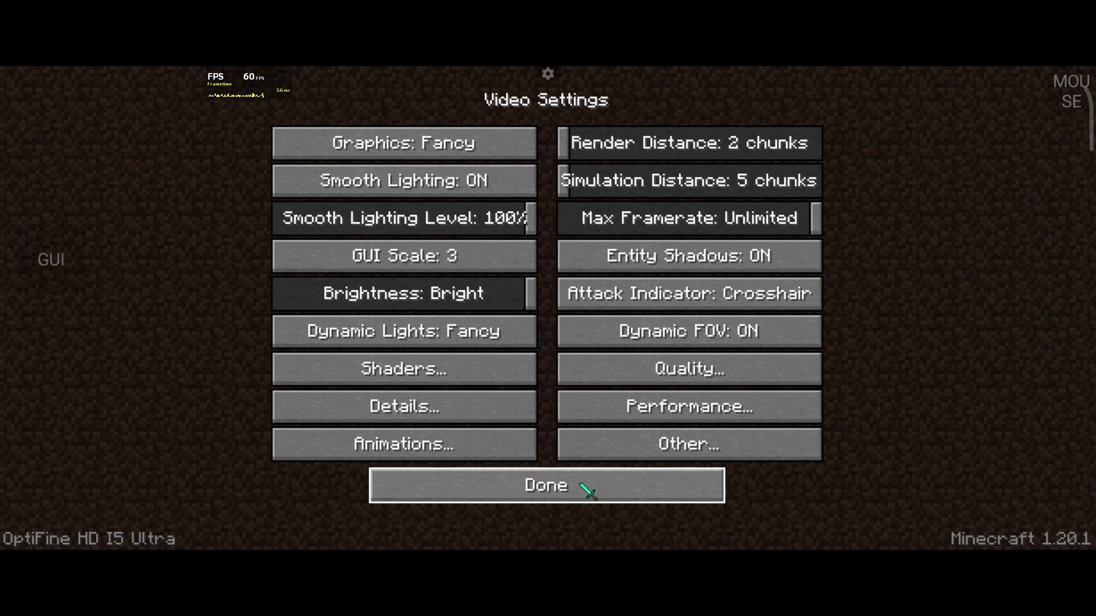
left_click(571, 488)
Start a new singleplayer world named 'Latest Pojav LAuncher Test'
left_click(548, 471)
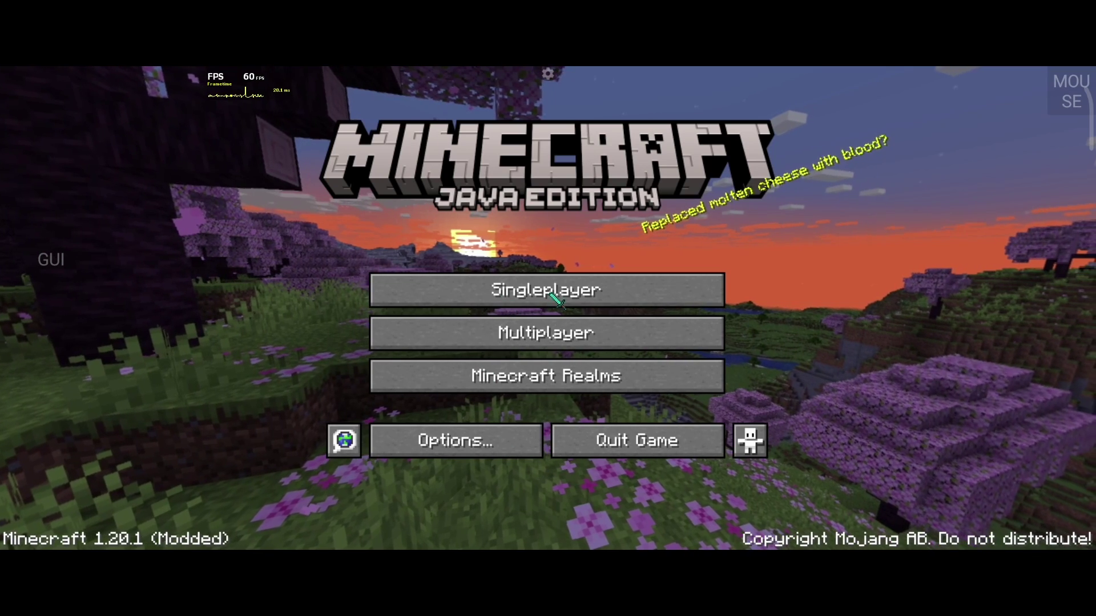
left_click(552, 301)
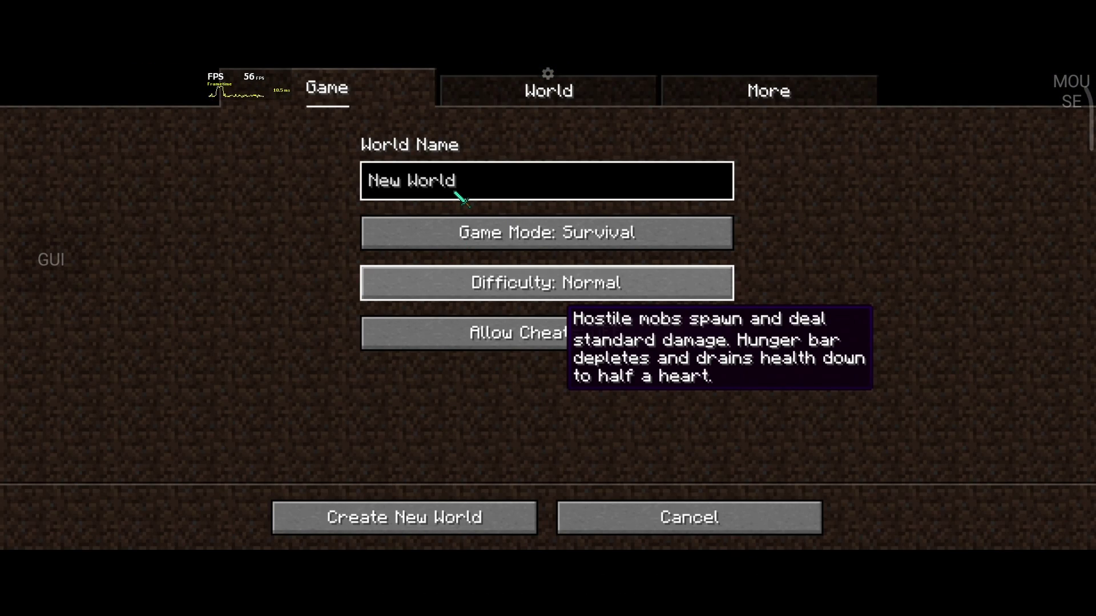
key("BackSpace")
key("BackSpace")
key("BackSpace")
key("BackSpace")
type("La")
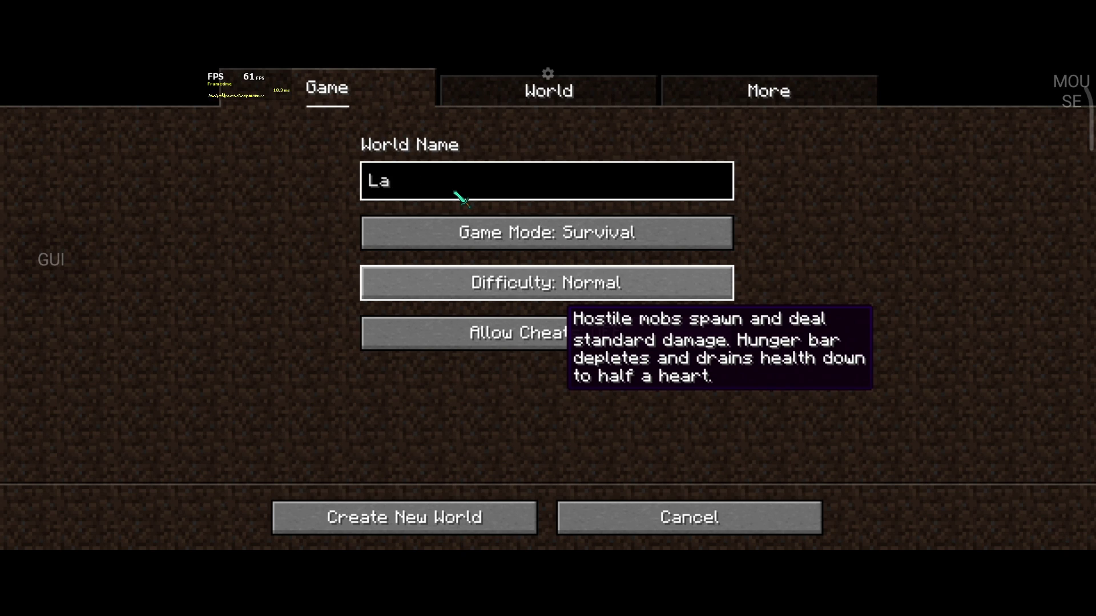
type("test Pojav LA")
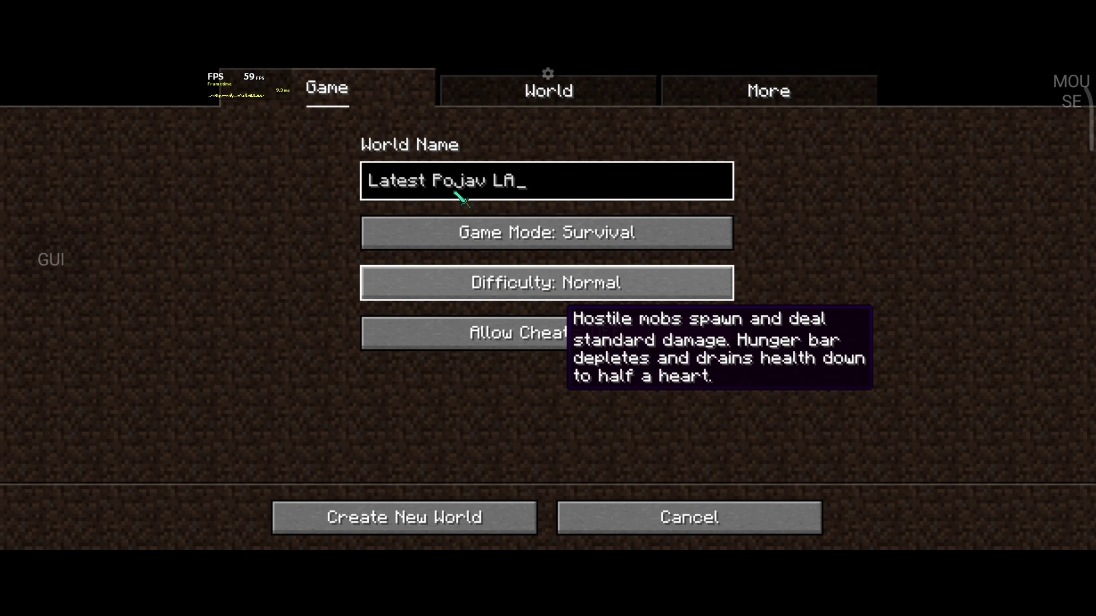
type("uncher")
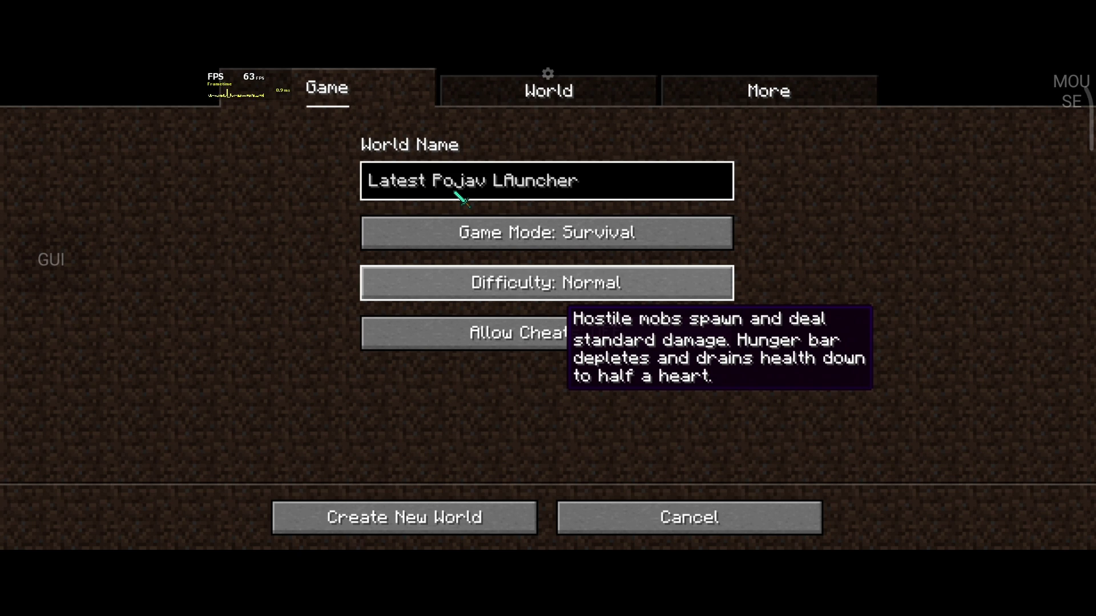
type(" Ter")
key("BackSpace")
key("BackSpace")
type("st")
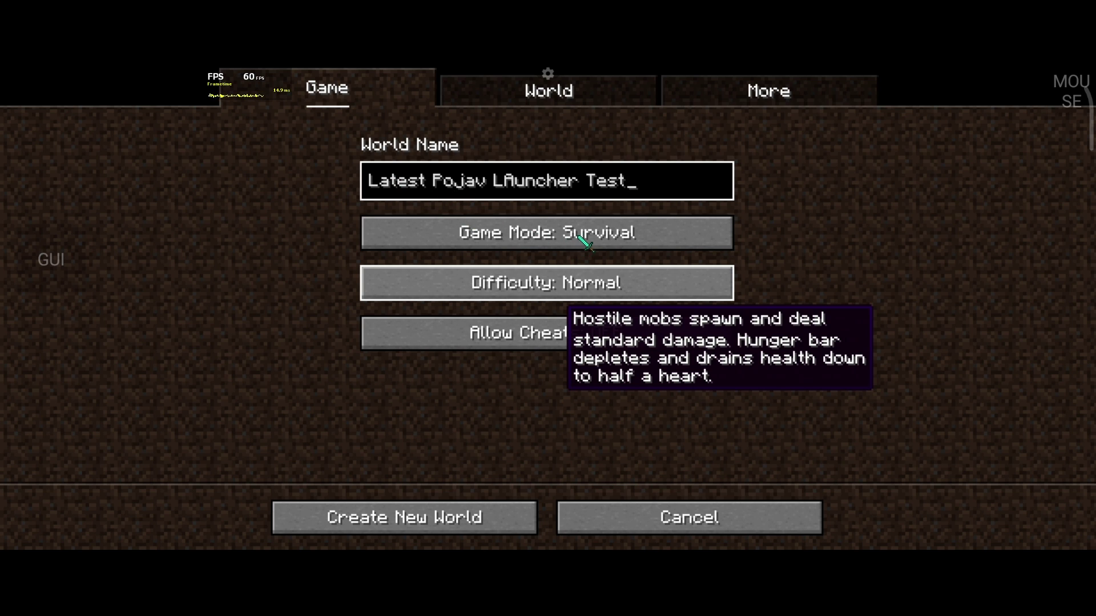
Set the world's game mode to Creative and difficulty to Hard
left_click(586, 242)
left_click(613, 245)
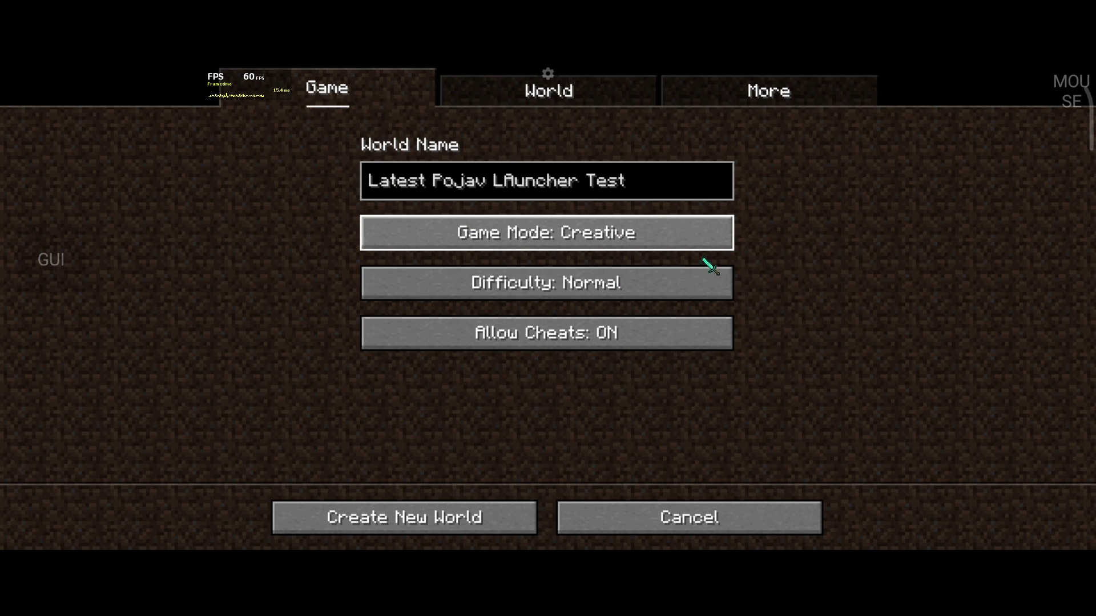
left_click(592, 283)
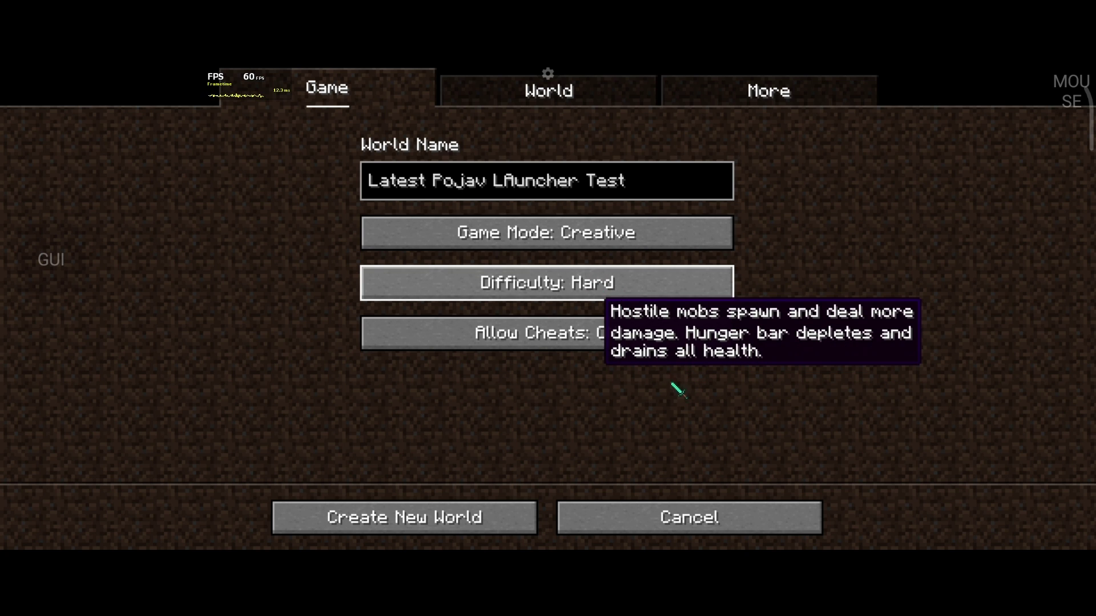
Create the 'Latest Pojav LAuncher Test' world and let it start generating
left_click(422, 518)
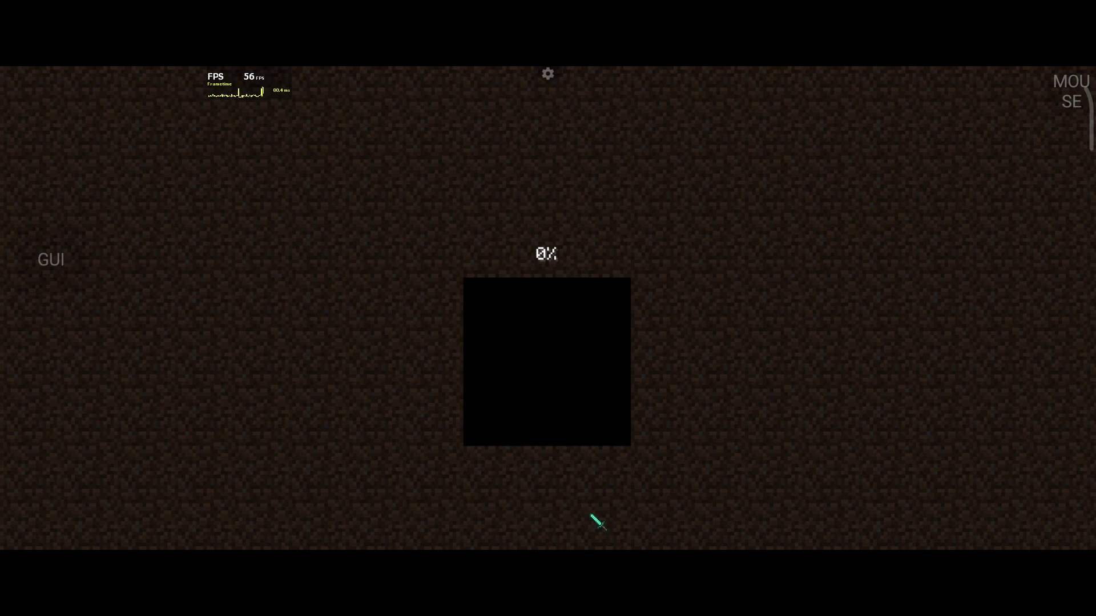